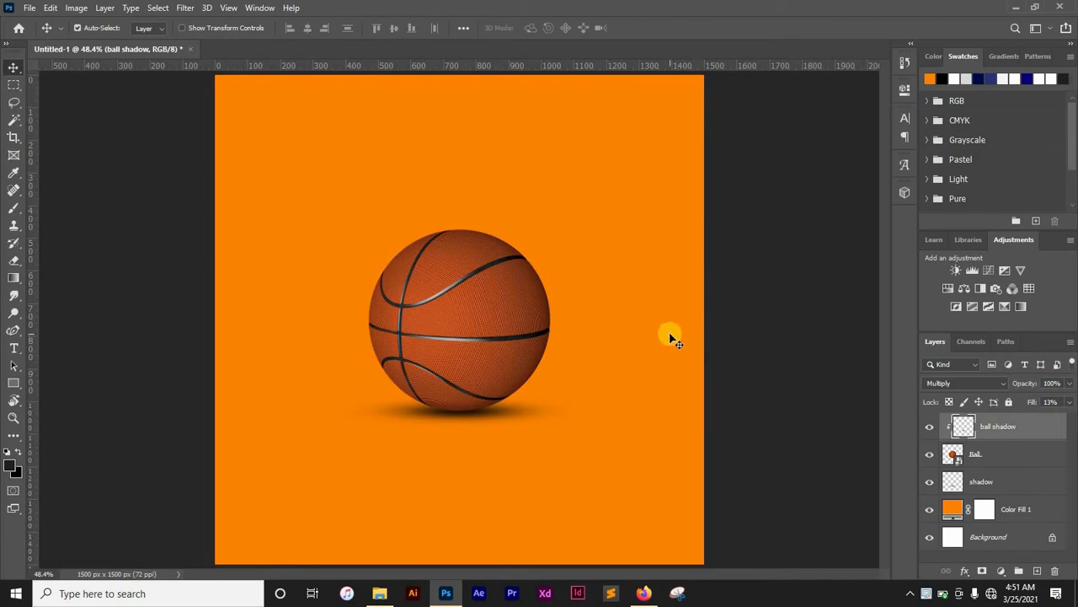
- Create a new 1500 x 1500 px document at 72 ppi
key(ctrl+n)
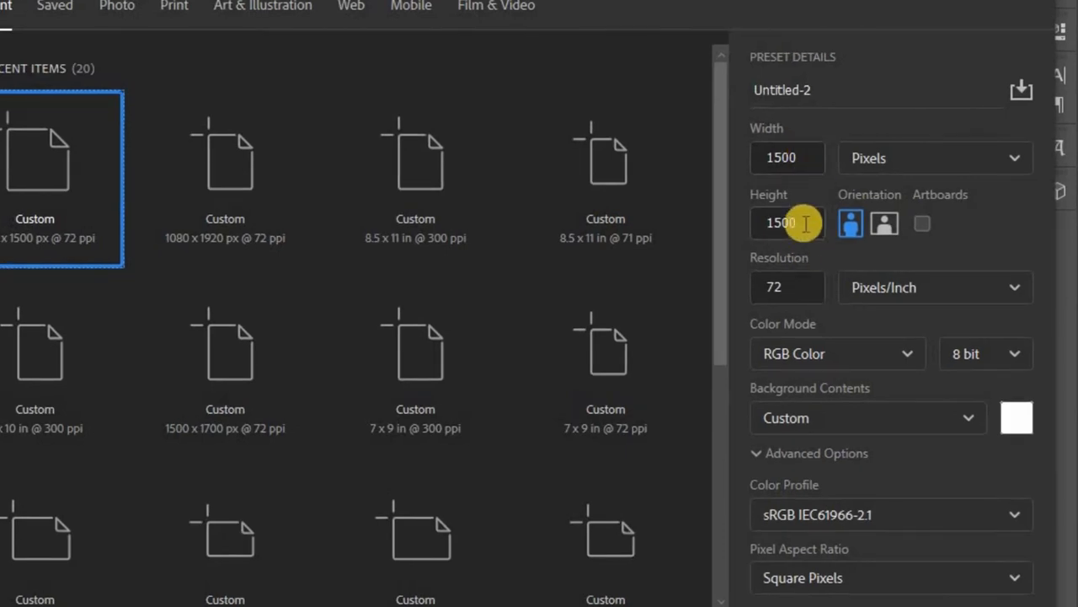
click(842, 568)
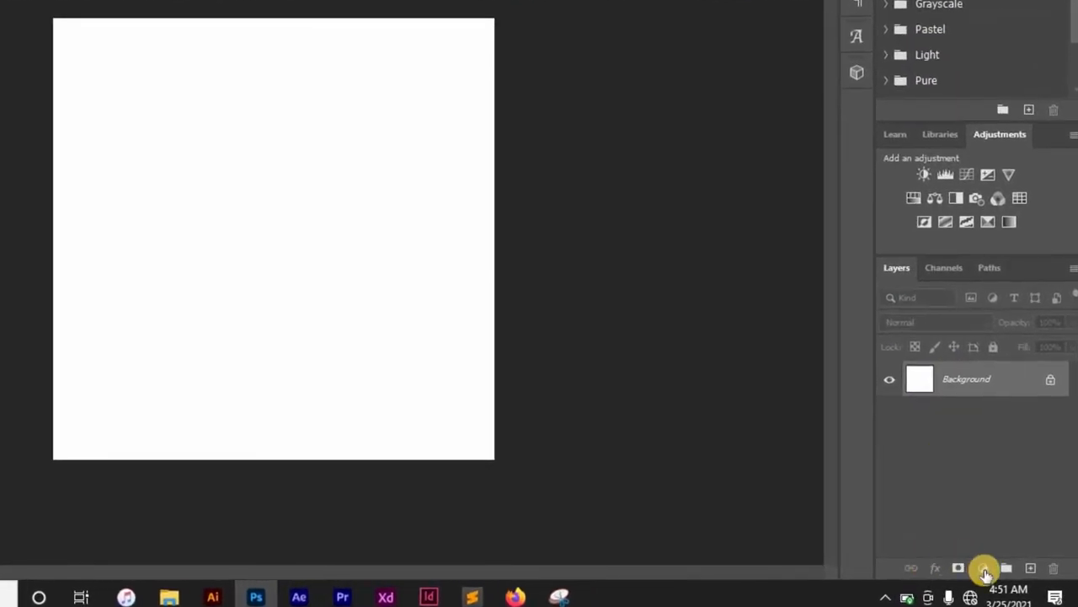
- Add a Solid Color fill layer and pick a bright orange for the background
click(984, 569)
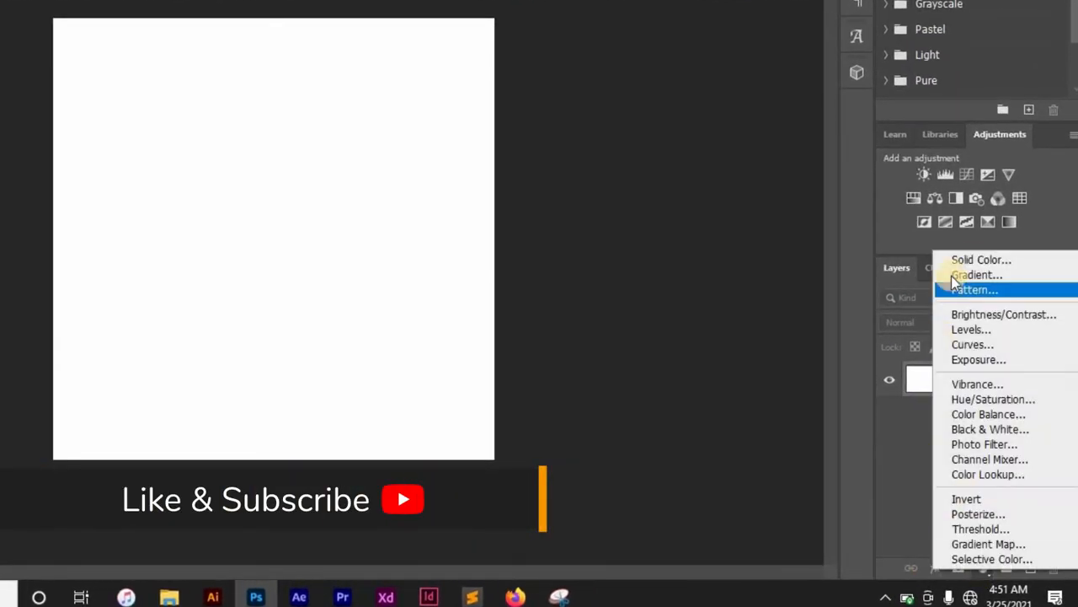
click(909, 448)
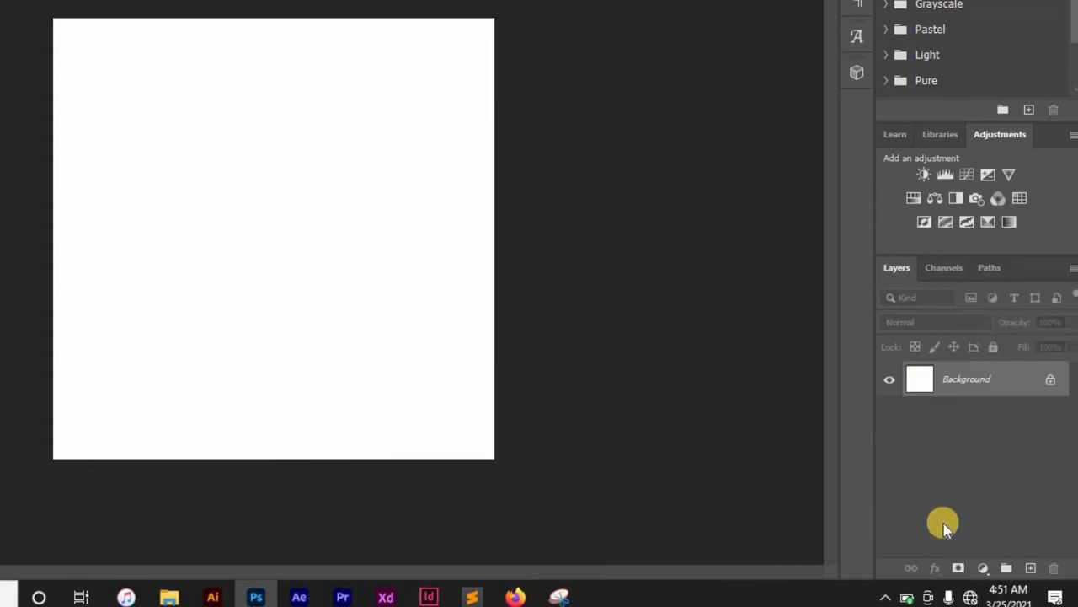
click(982, 570)
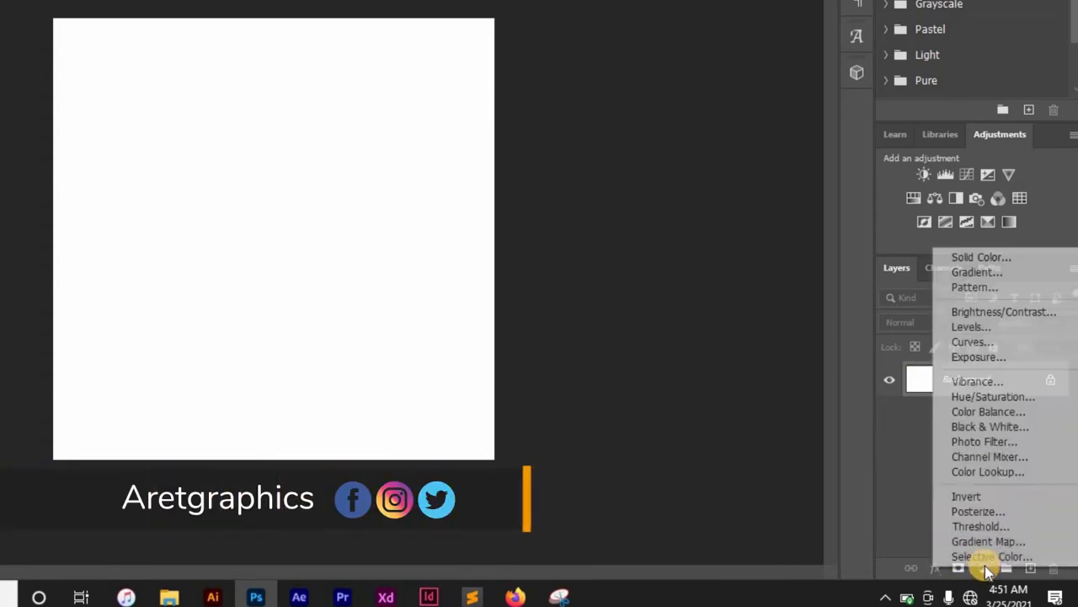
click(996, 258)
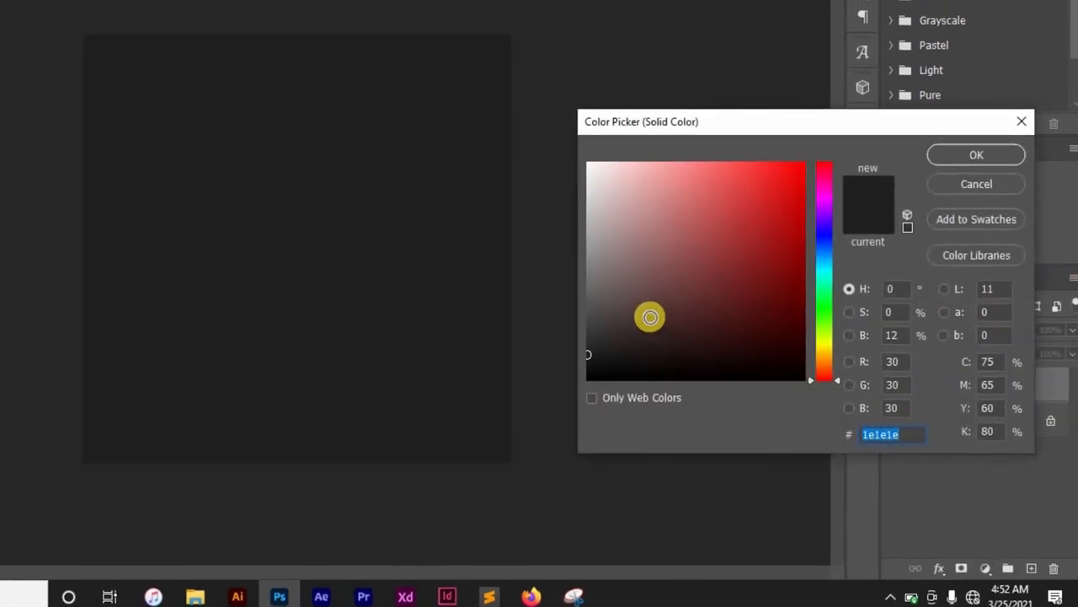
click(638, 311)
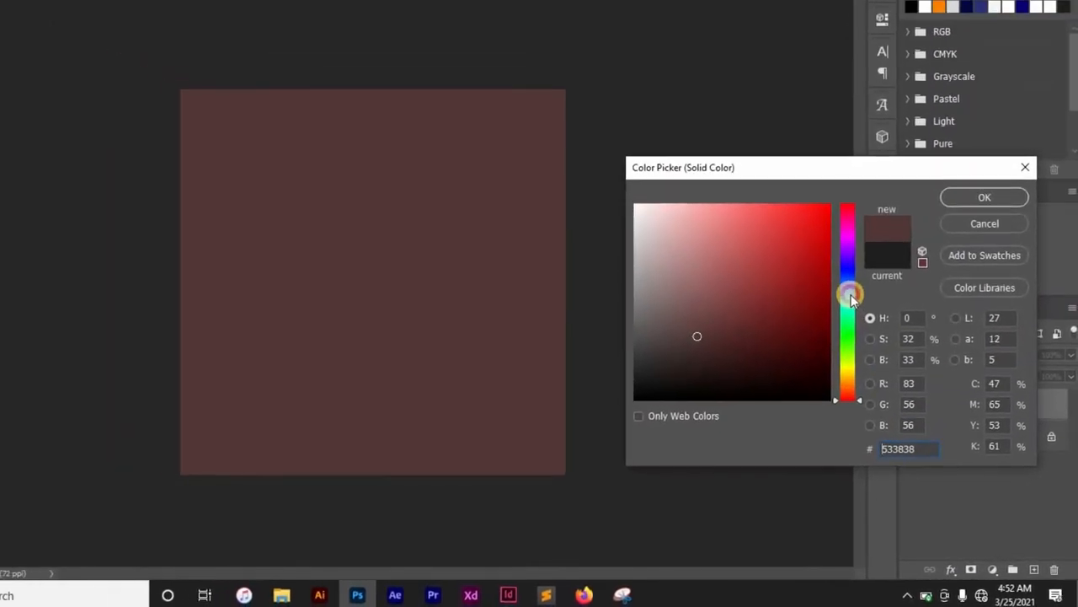
click(830, 279)
click(854, 387)
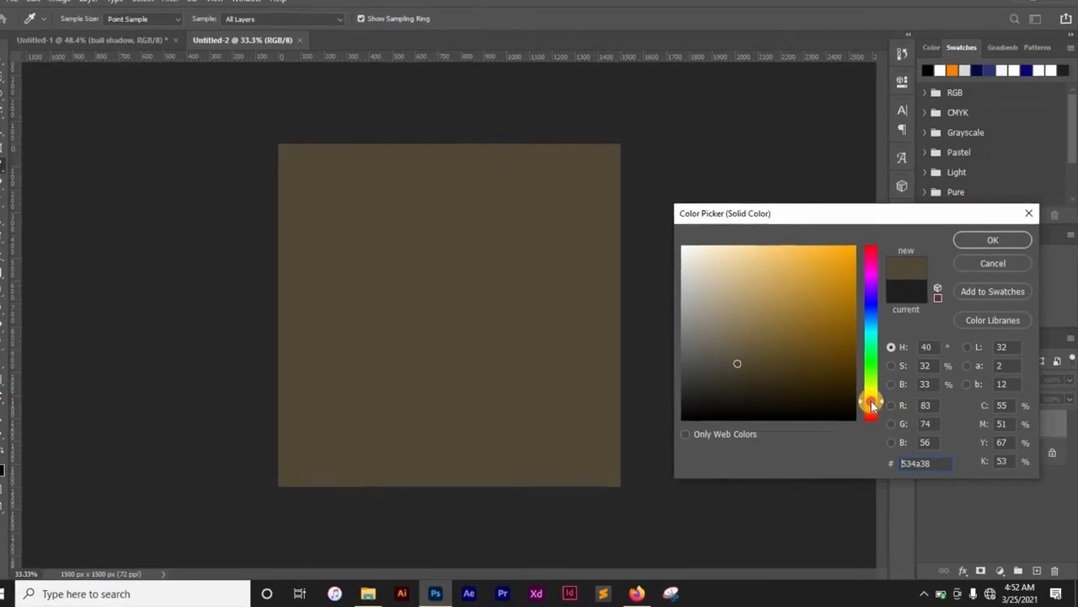
drag(875, 403, 876, 408)
drag(842, 294, 860, 251)
click(983, 245)
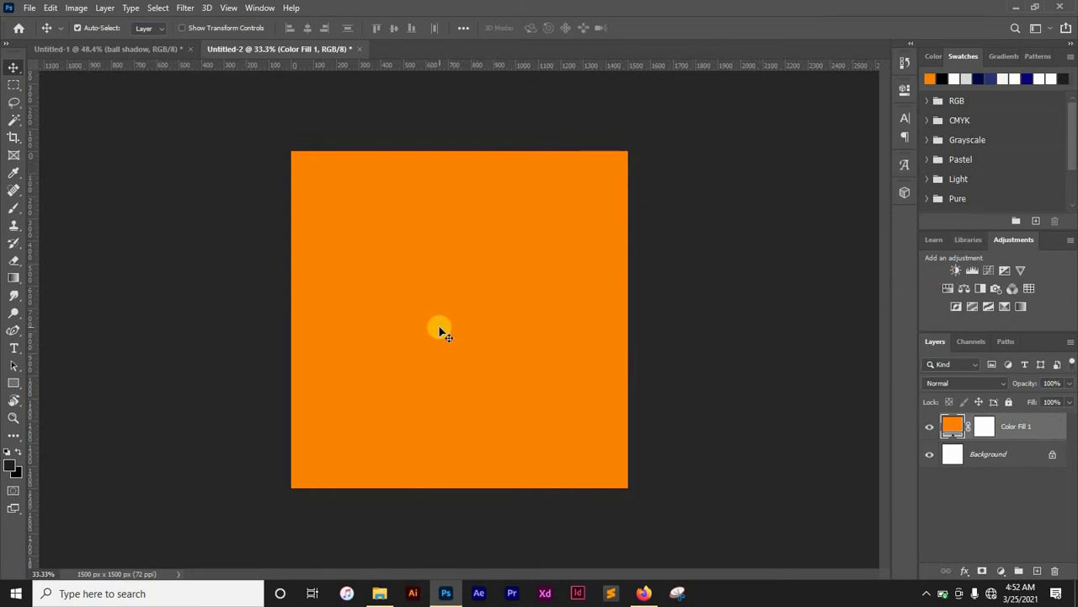
- Place the Ball image from the Pictures\B folder and scale it to about 43% at the canvas centre
click(381, 596)
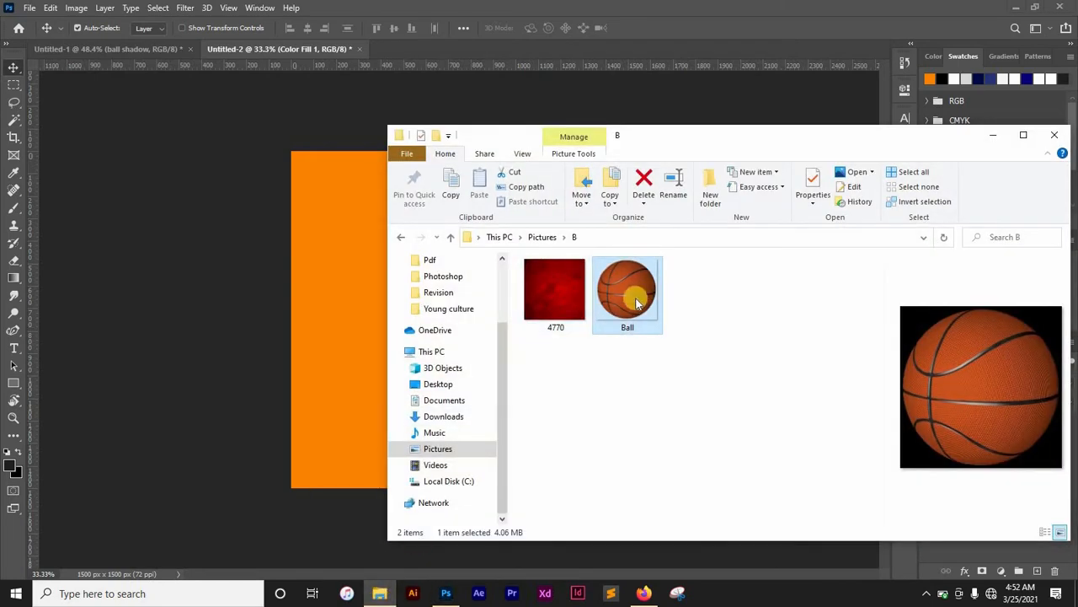
drag(636, 303, 348, 328)
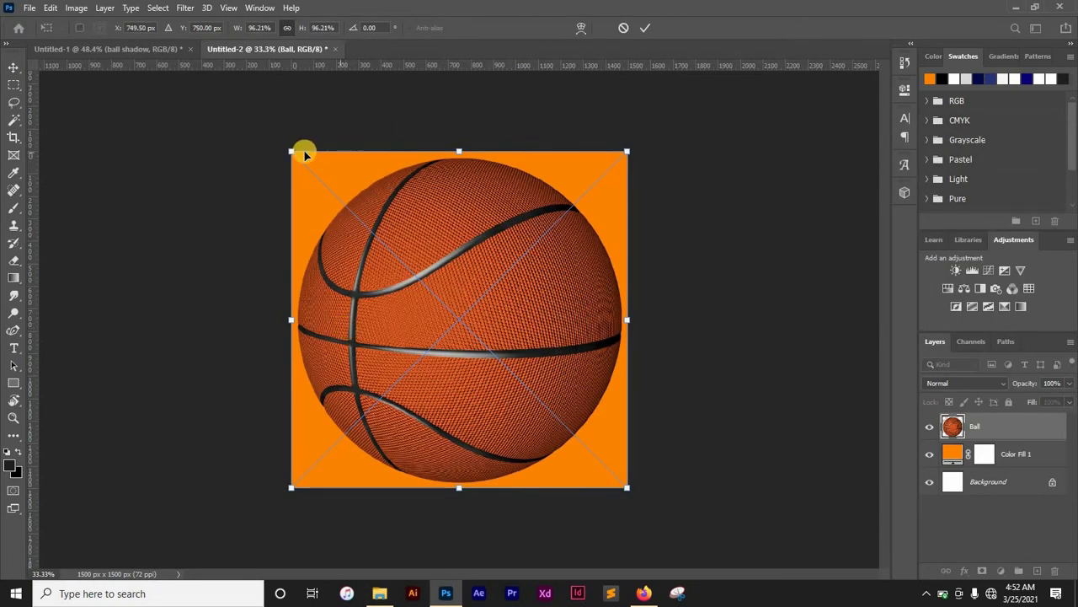
drag(291, 151, 510, 372)
drag(576, 414, 577, 414)
drag(497, 317, 462, 295)
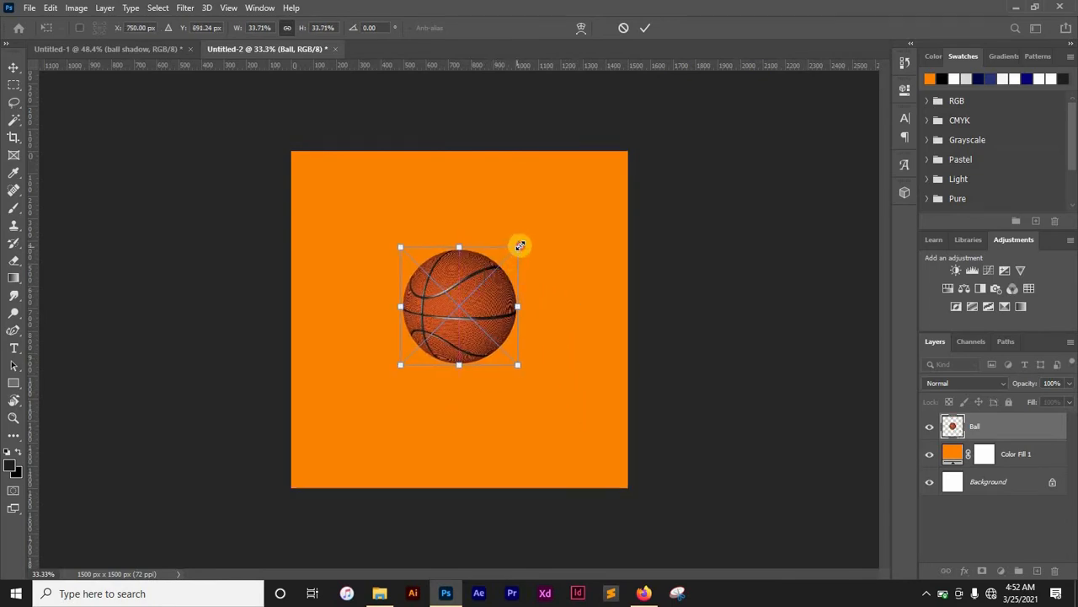
drag(519, 245, 557, 220)
drag(506, 281, 512, 303)
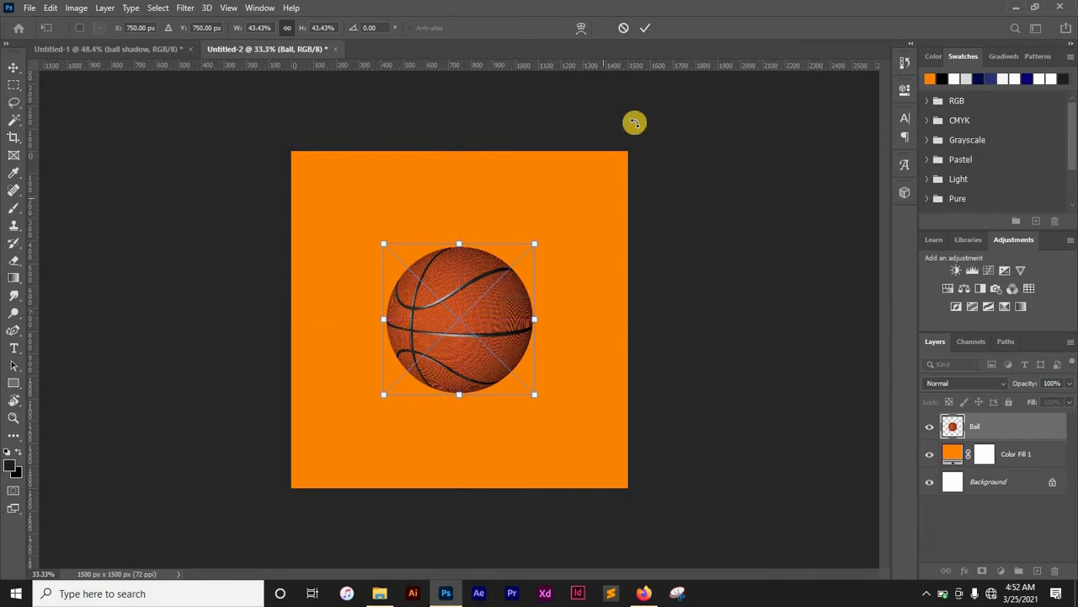
click(642, 26)
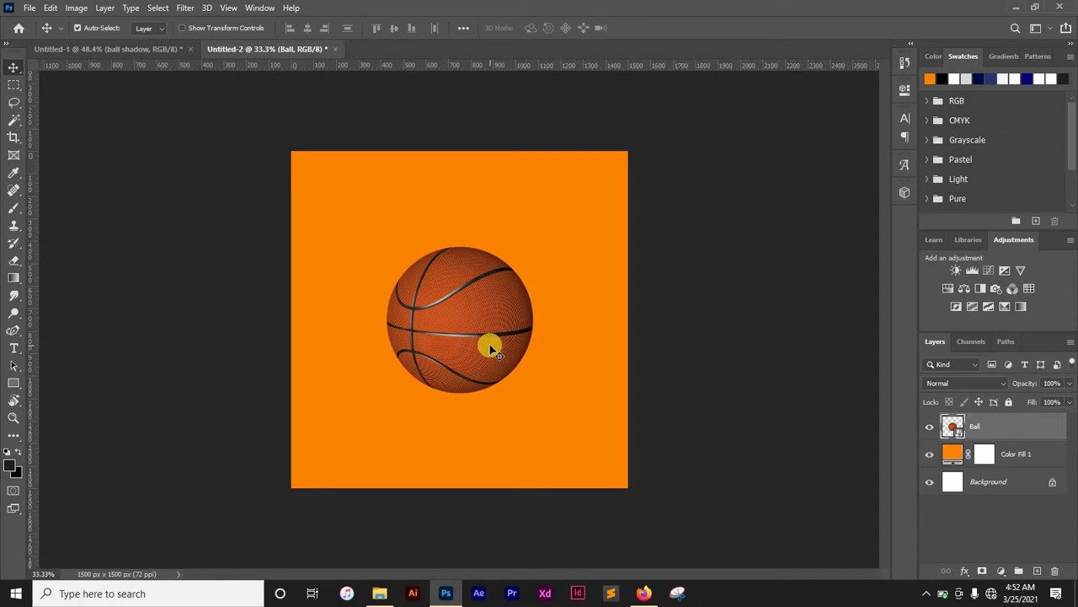
- Add a new empty layer above the ball and name it shadow
click(1038, 572)
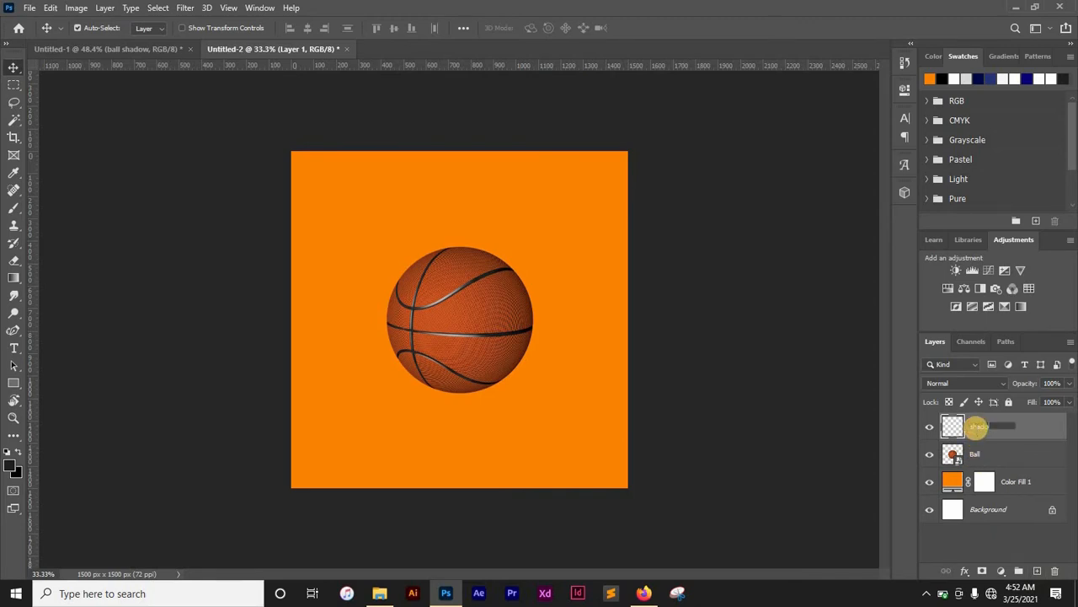
key(Return)
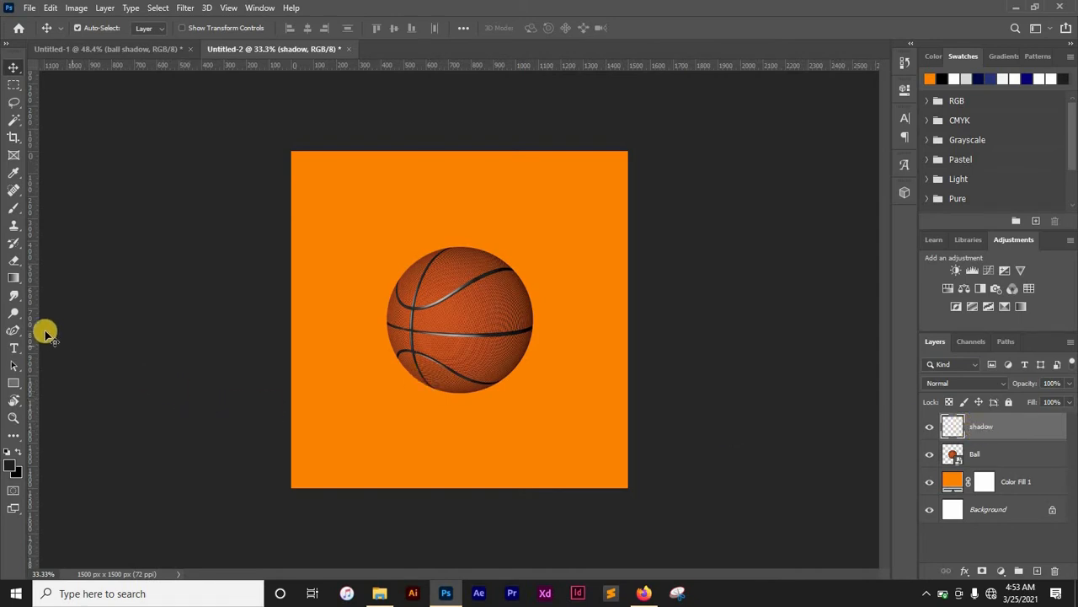
- Paint one soft black 800 px brush dab at the ball's centre on the shadow layer
key(b)
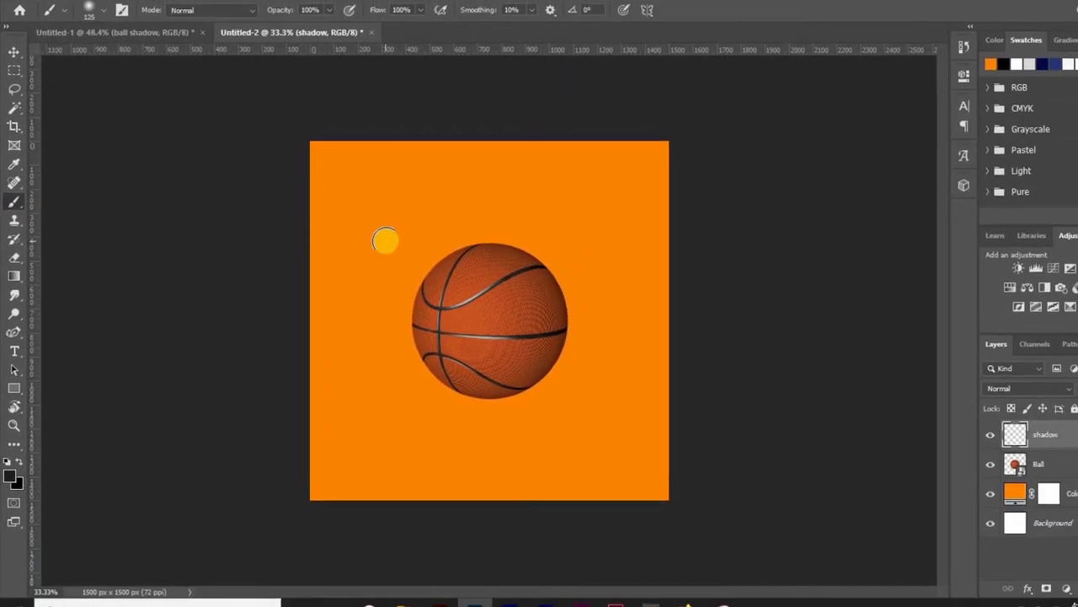
key(bracketright)
key(bracketright)
key(bracketright)
key(bracketright)
key(bracketright)
key(bracketright)
key(bracketright)
key(bracketright)
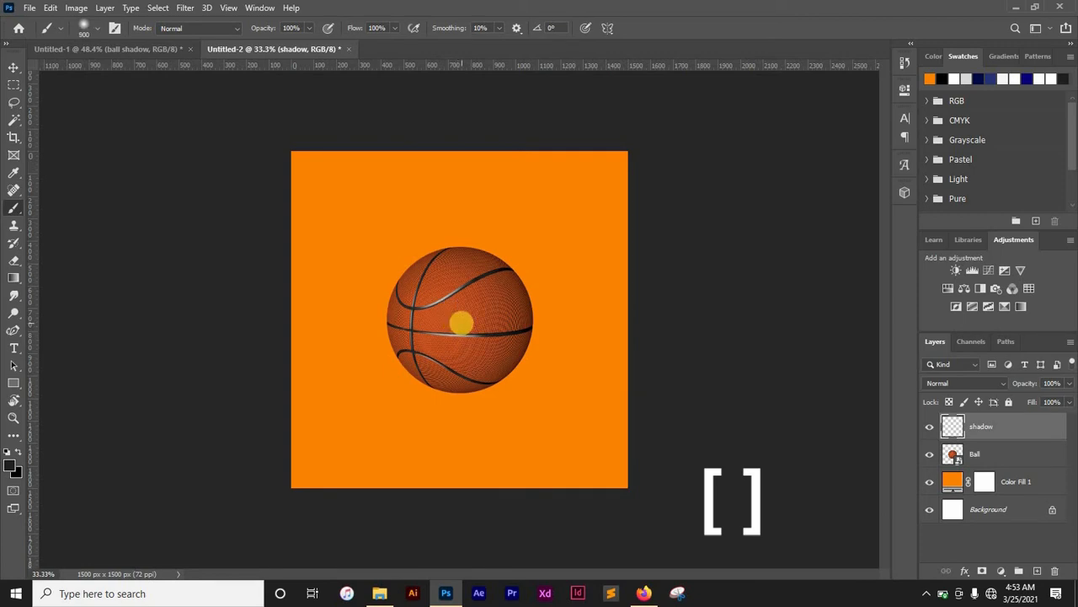
key(bracketleft)
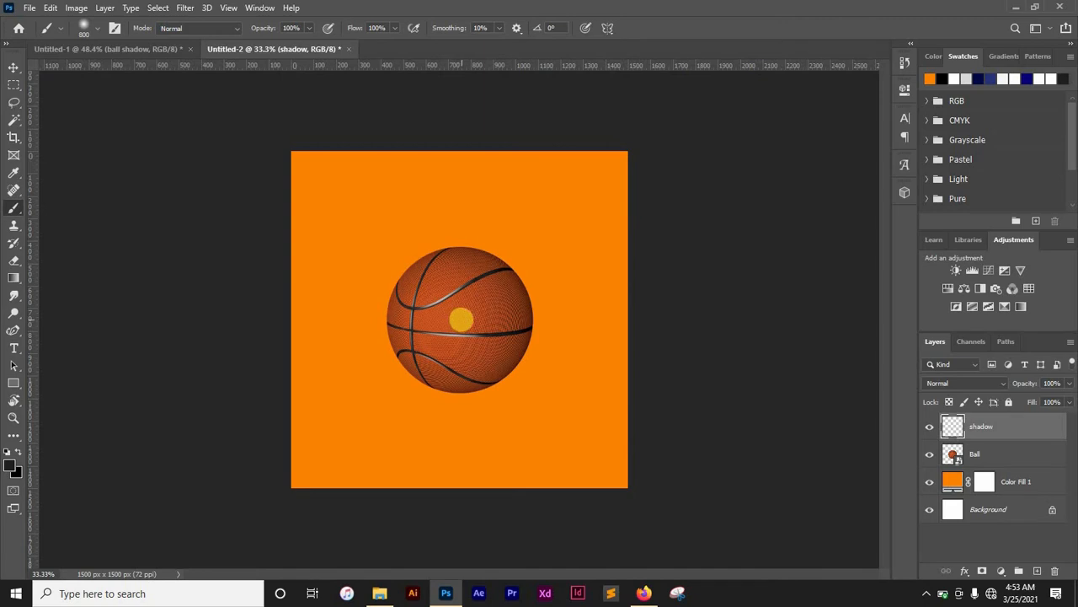
click(10, 465)
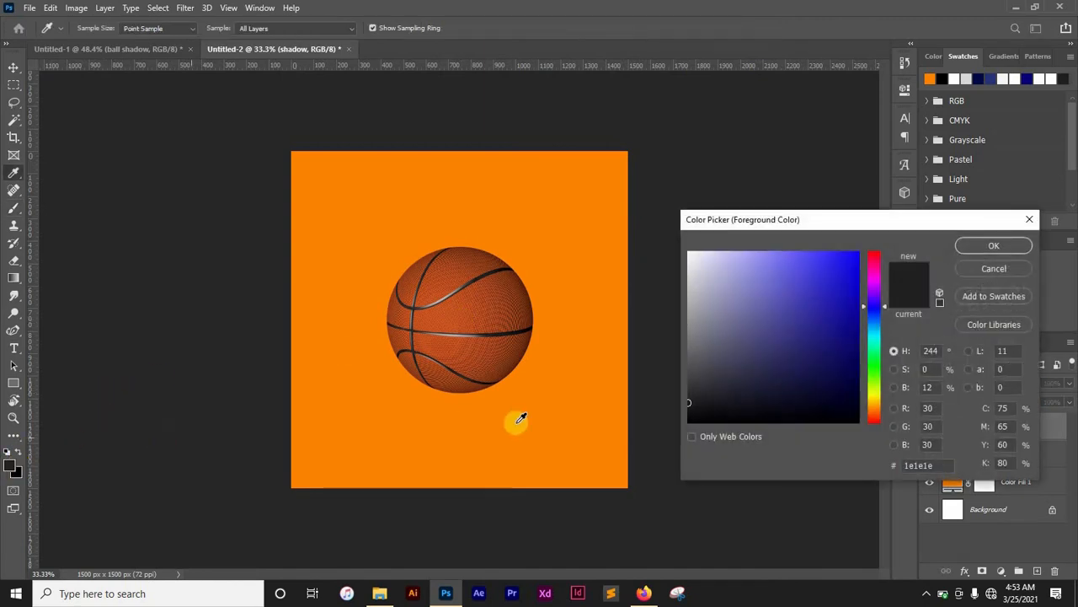
drag(692, 408, 679, 430)
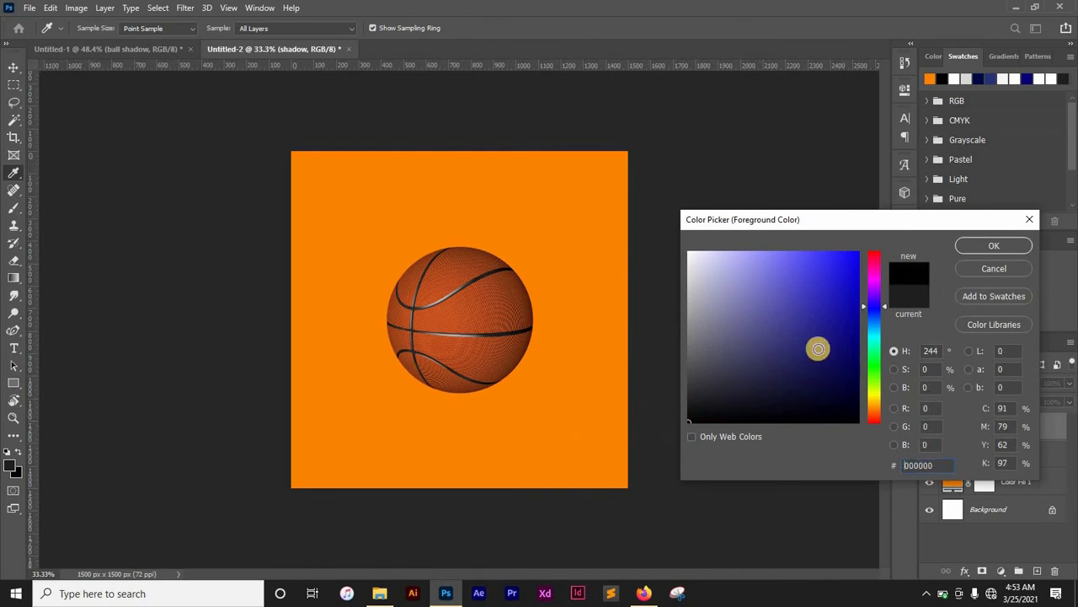
click(985, 247)
key(b)
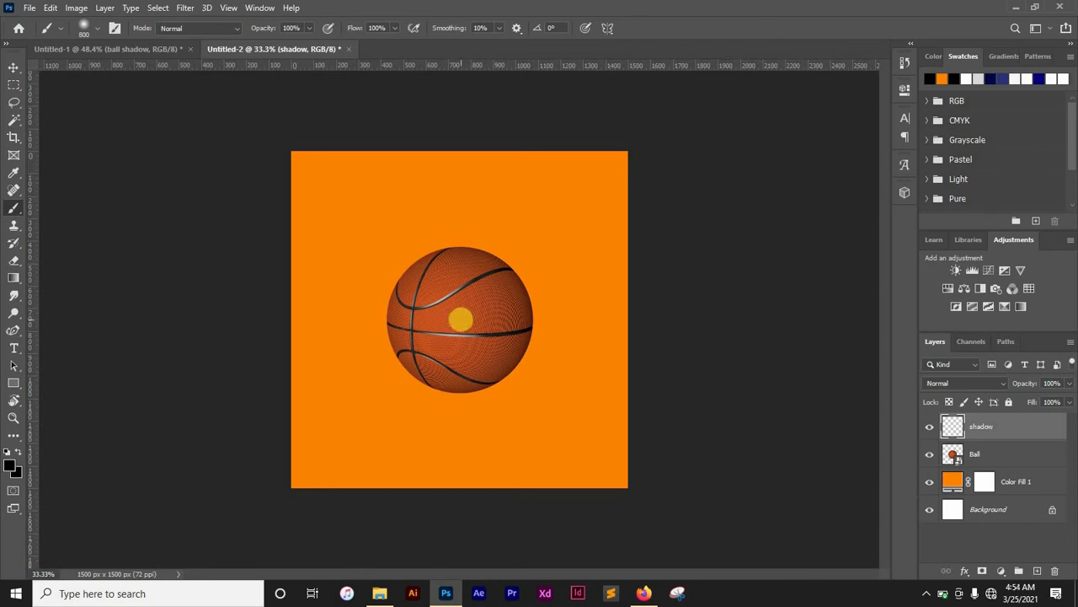
click(460, 318)
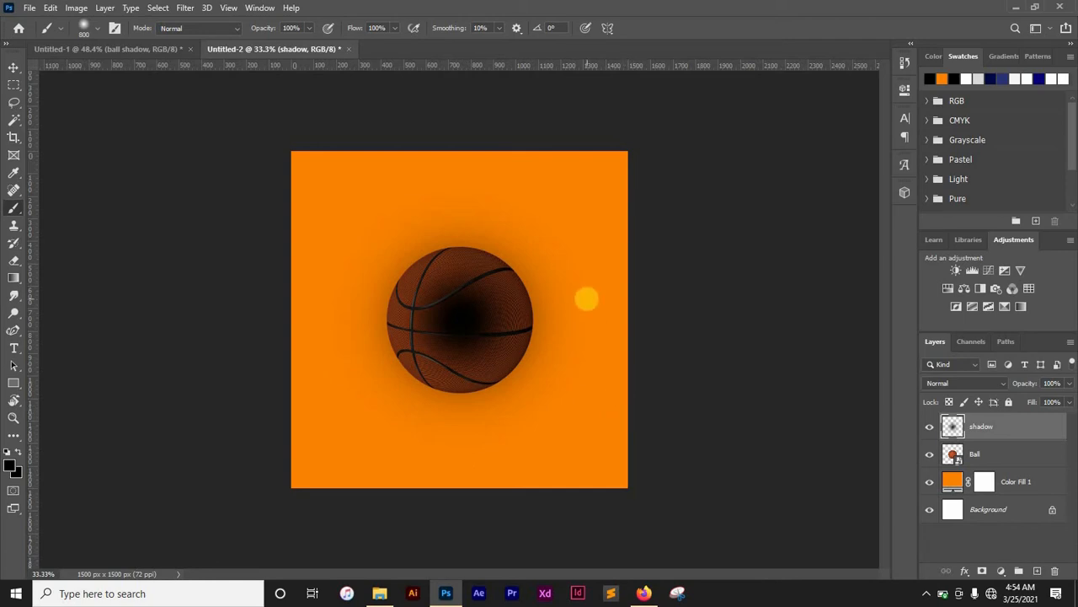
- Free-transform the shadow, squashing it to about 14% height into a flat ellipse under the ball
click(13, 67)
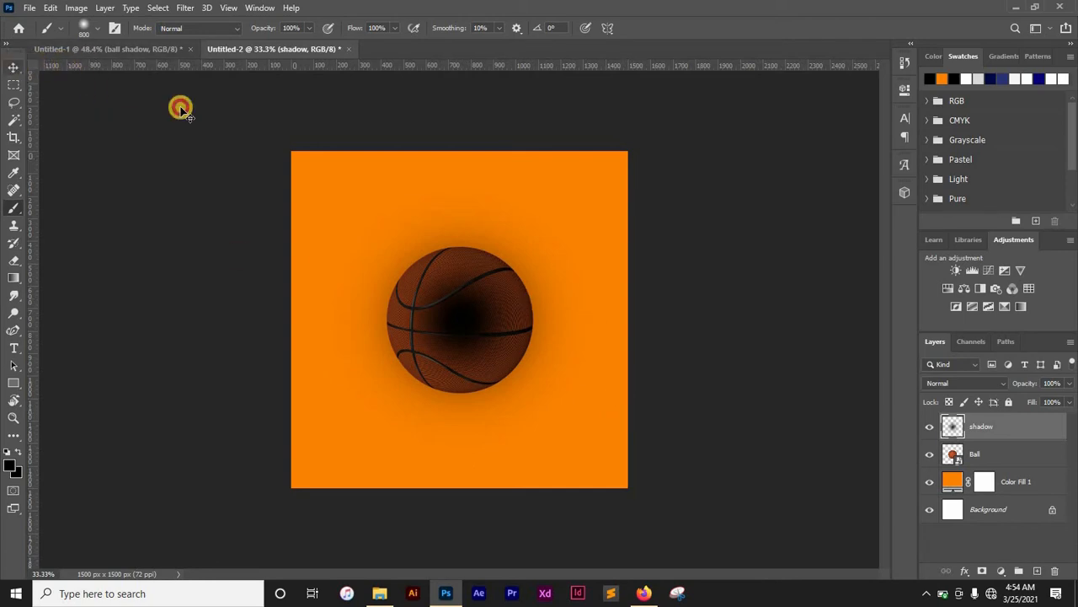
drag(491, 257, 461, 326)
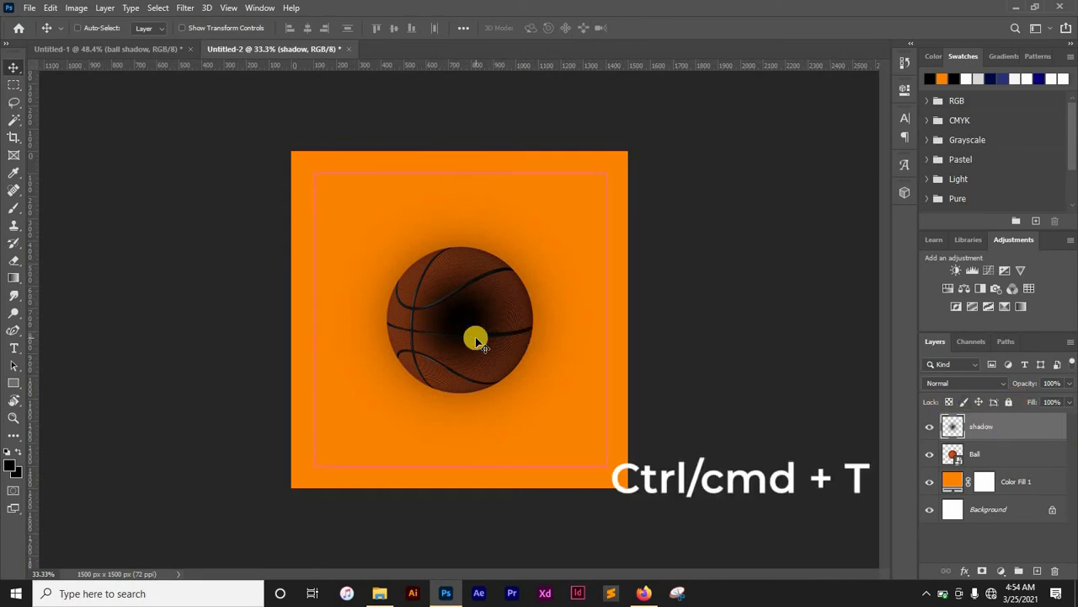
key(ctrl+t)
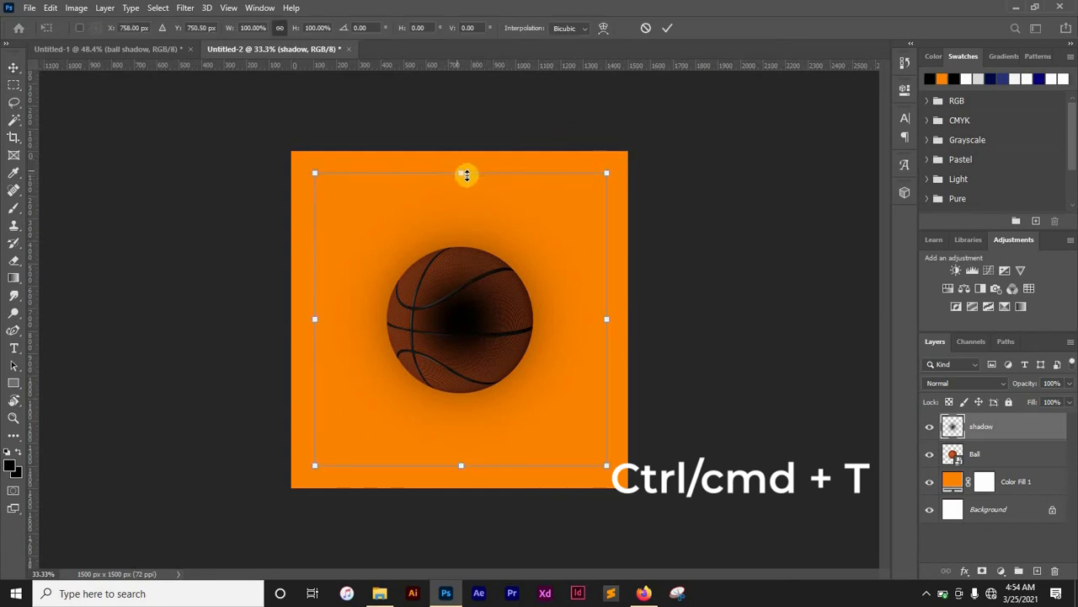
drag(465, 172, 470, 398)
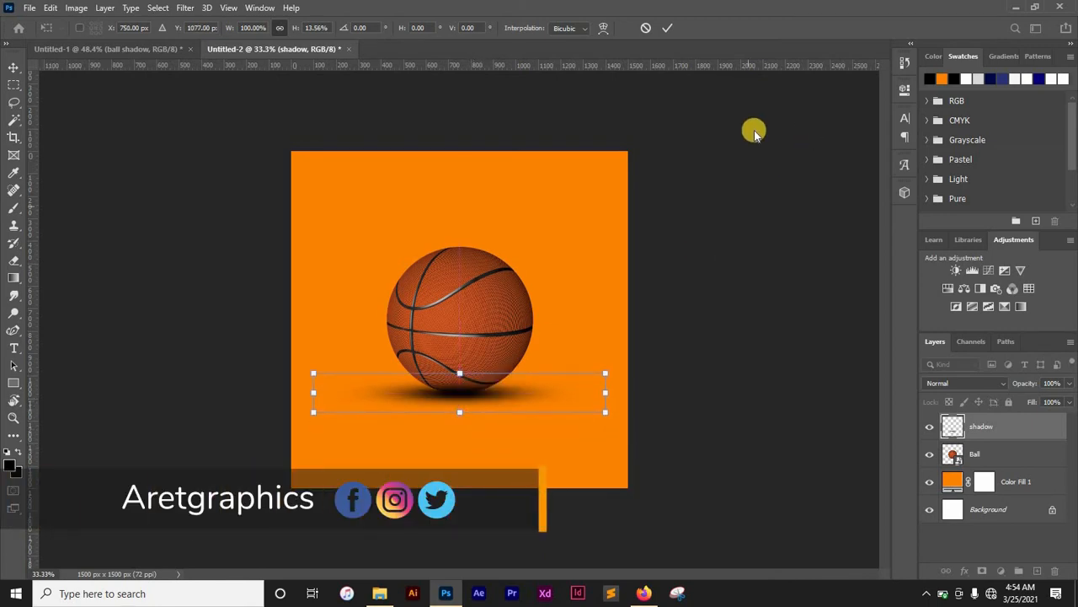
click(667, 29)
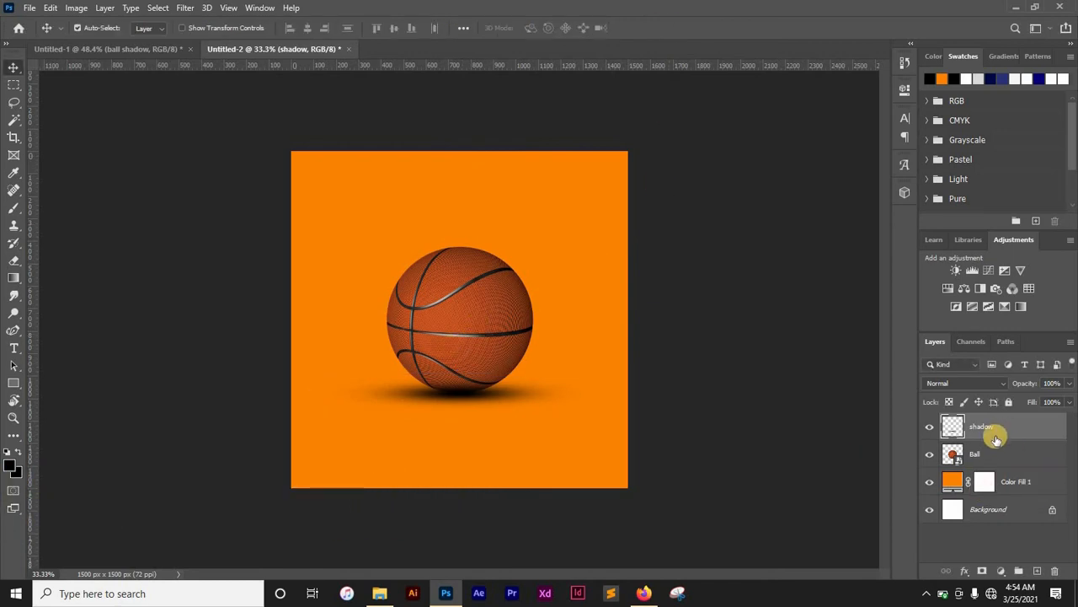
- Move the shadow layer below the Ball layer and set its blend mode to Multiply
drag(999, 427, 997, 462)
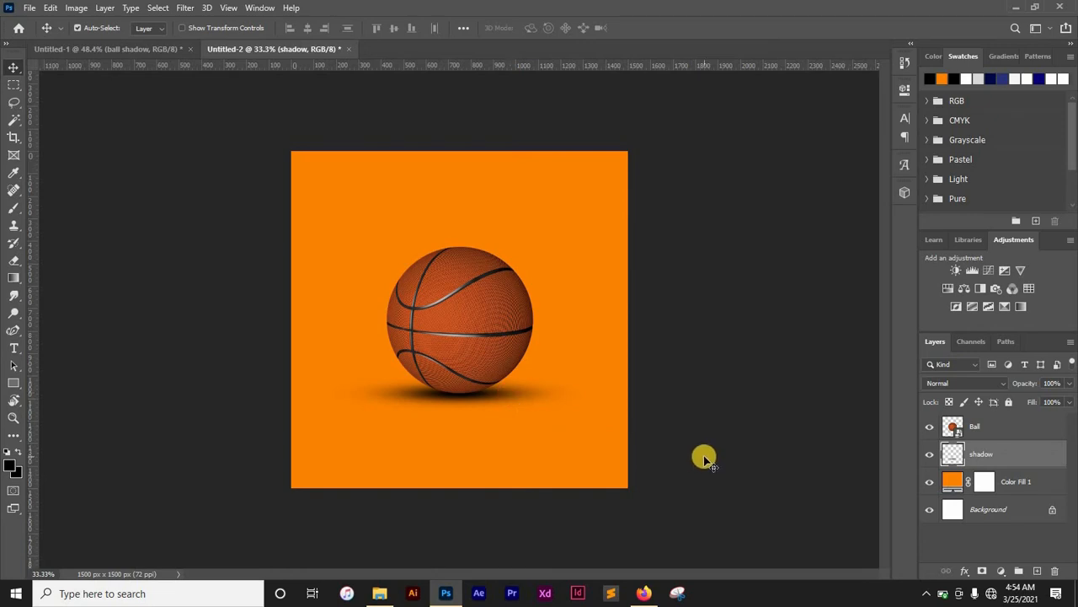
click(1002, 384)
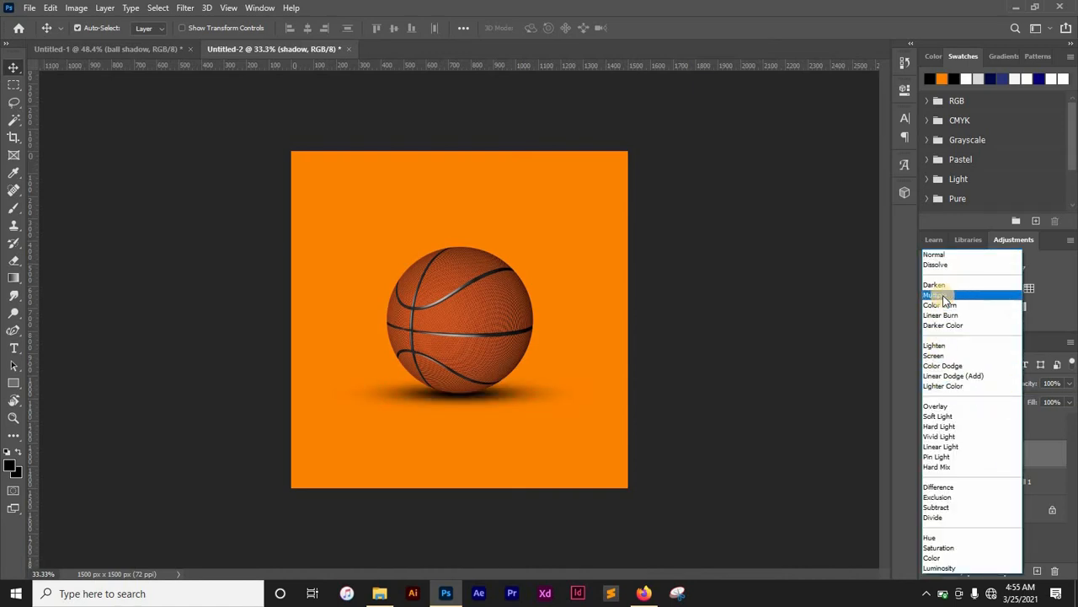
click(945, 297)
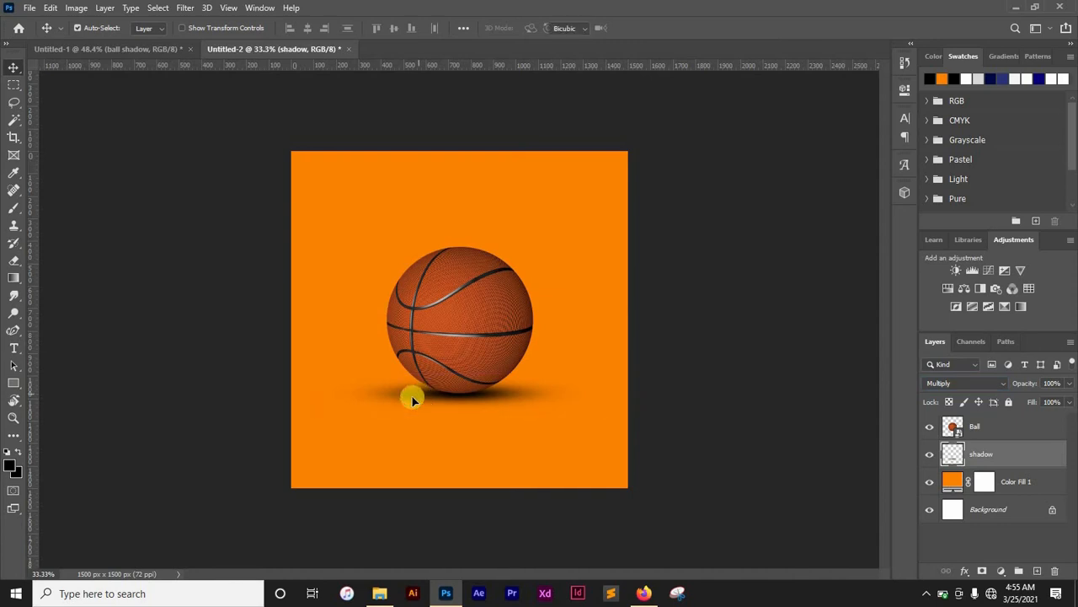
- Scale the shadow down to about 79% and reposition it beneath the ball
key(ctrl+t)
drag(313, 372, 374, 383)
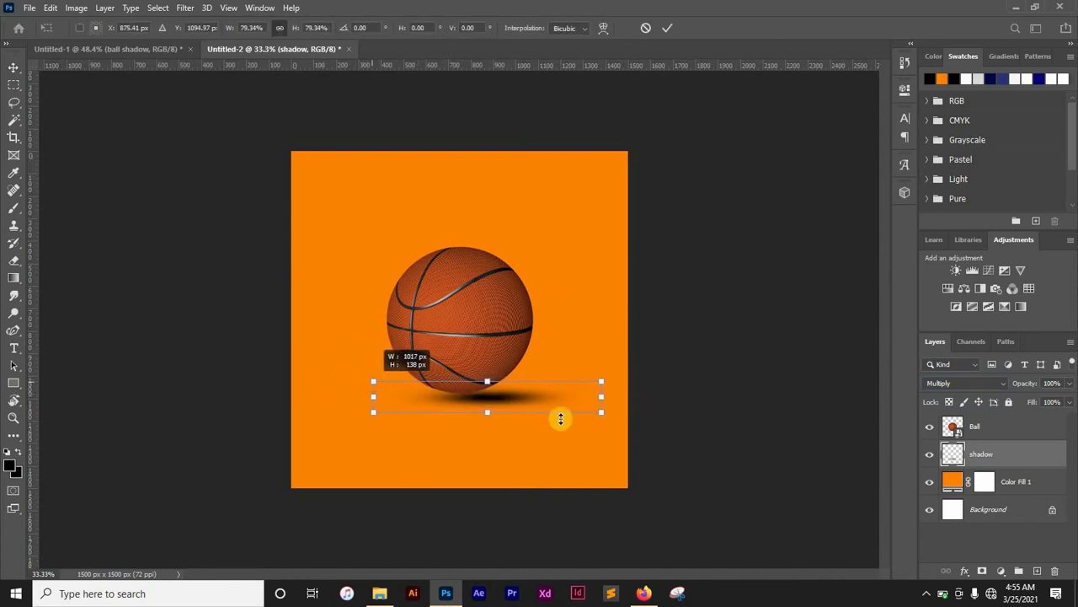
drag(505, 399, 478, 393)
click(666, 27)
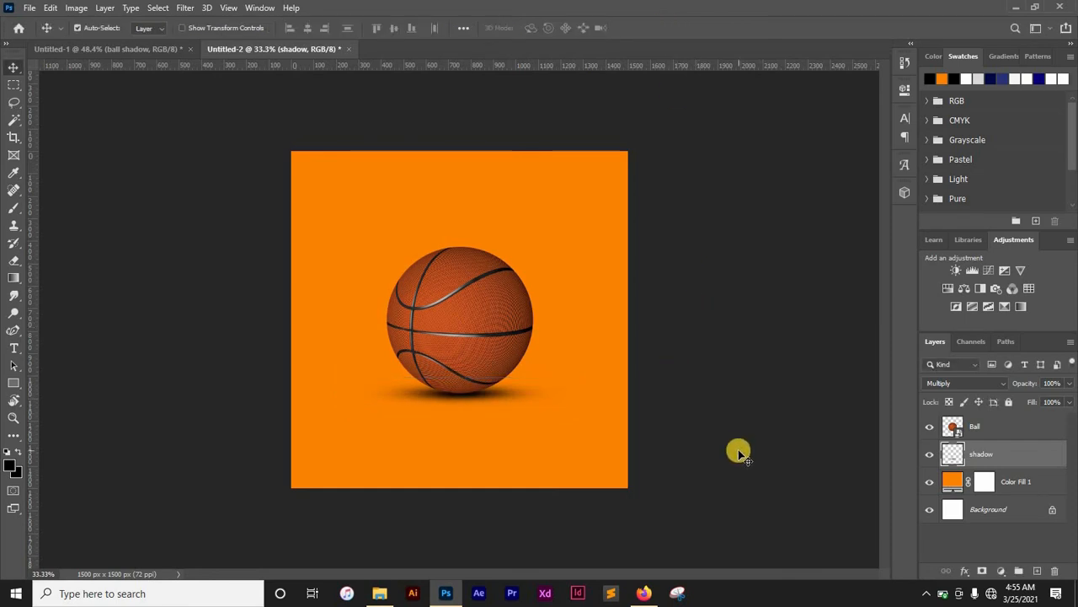
- Narrow the shadow from its left side with Free Transform so it sits under the ball's right half
key(ctrl+t)
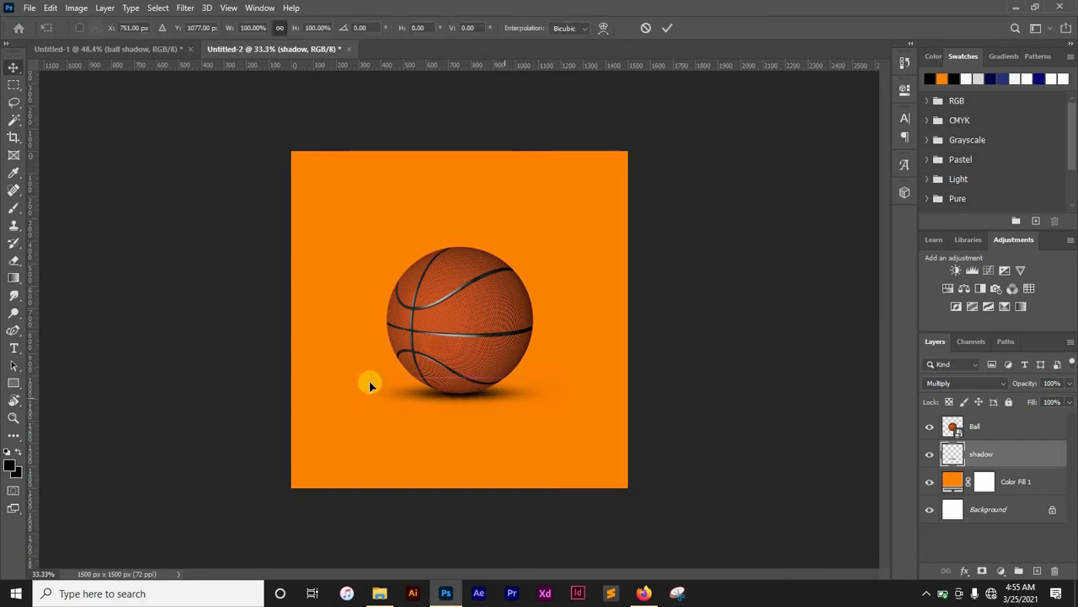
drag(342, 376, 403, 381)
click(667, 28)
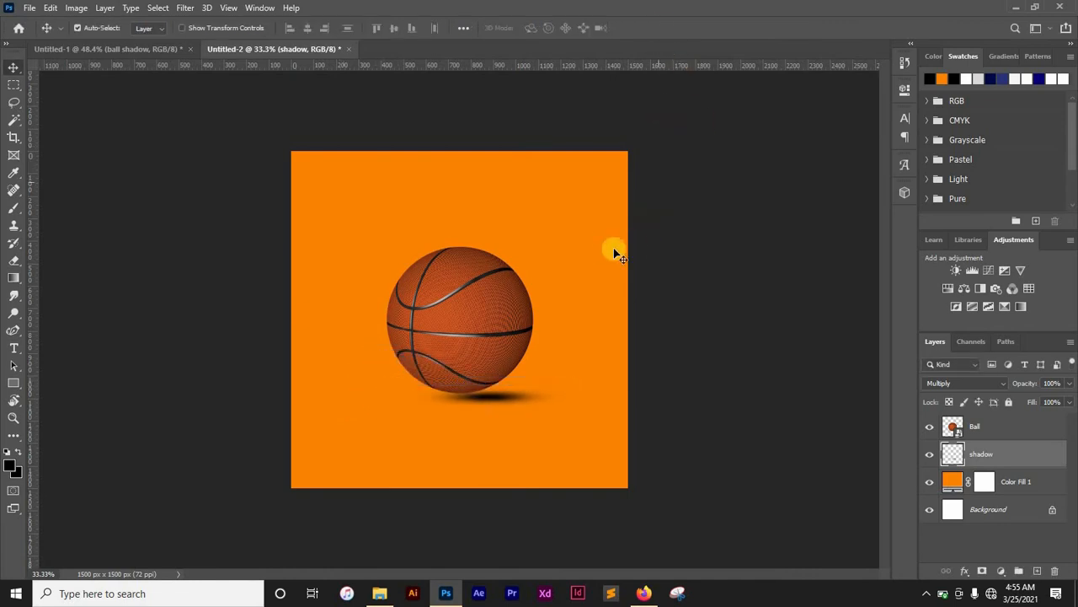
- Shift the shadow left to center it under the ball and lower the shadow layer's fill to 86%
drag(506, 396, 465, 392)
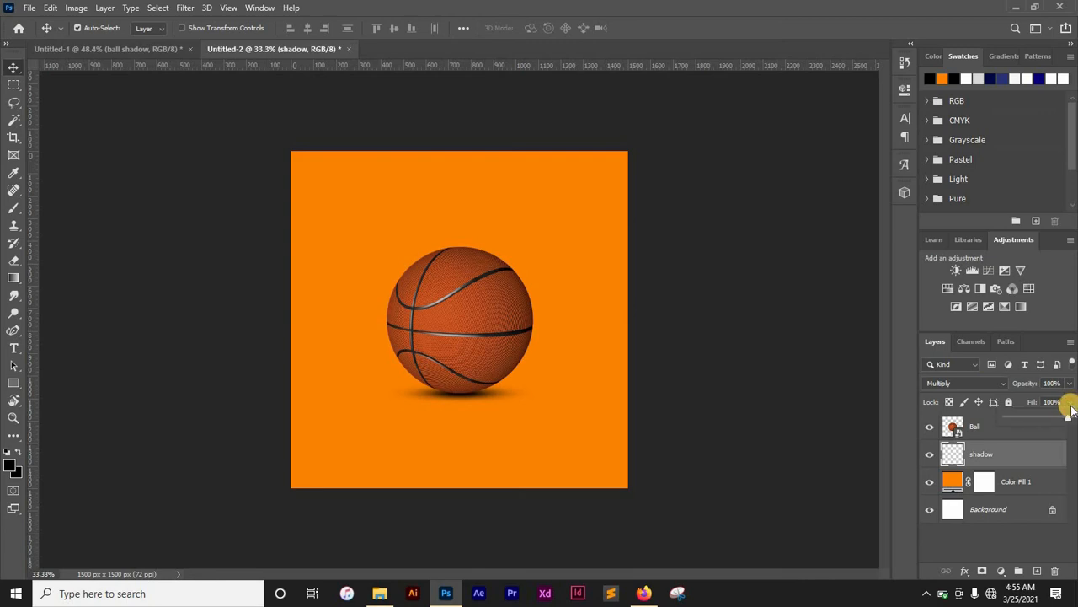
mouse_move(1063, 422)
mouse_down()
mouse_move(1033, 421)
mouse_move(1060, 422)
mouse_up()
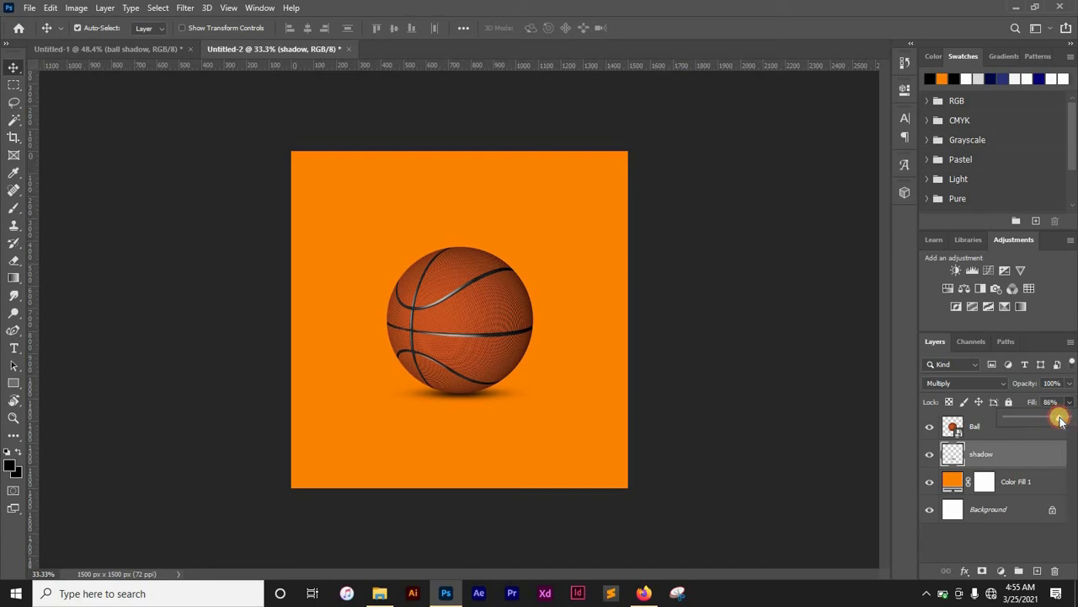
click(1073, 390)
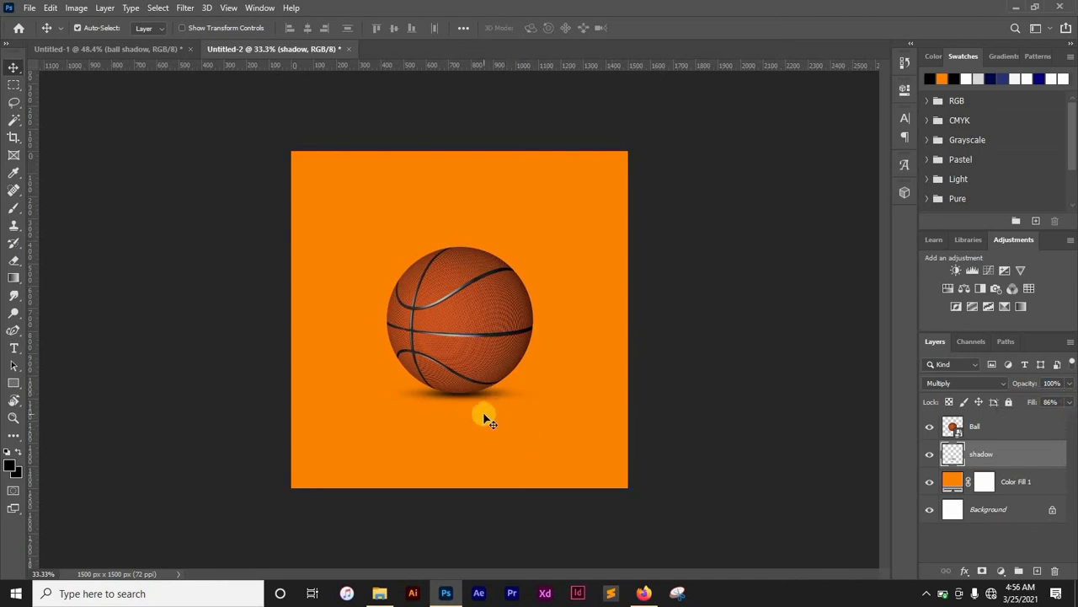
- Add a new layer above Ball, name it "ball shadow", and clip it to the Ball layer
key(ctrl+plus)
key(ctrl+plus)
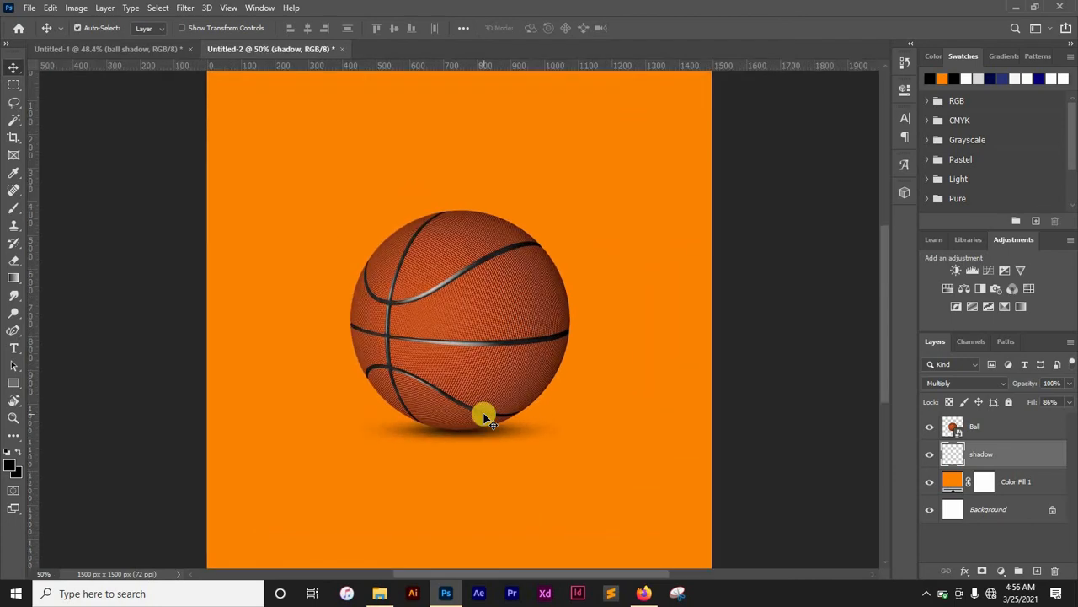
scroll(492, 411, down, 1)
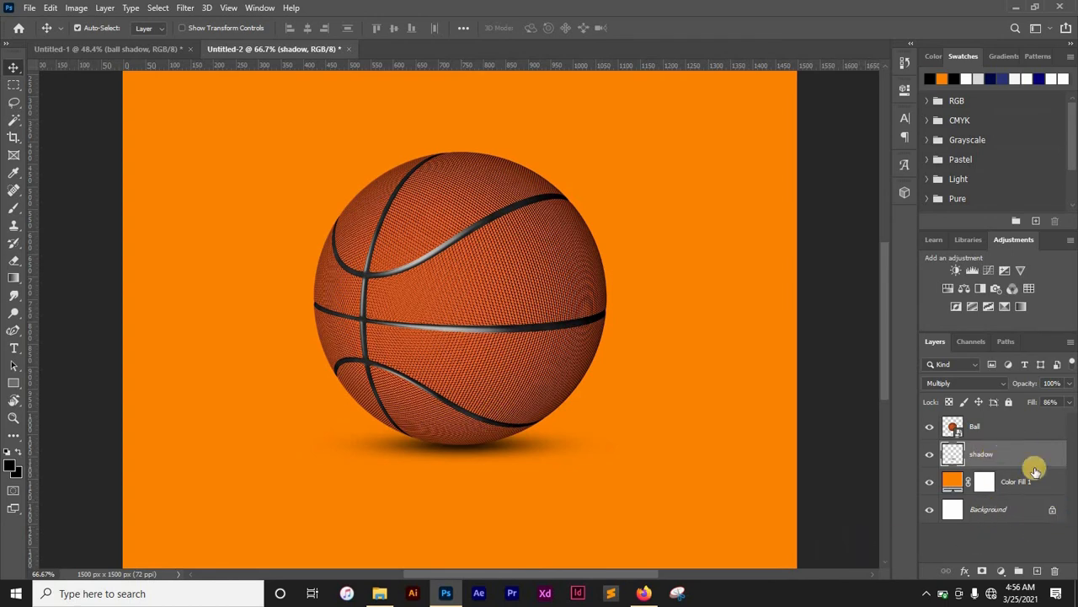
drag(1008, 460, 1008, 425)
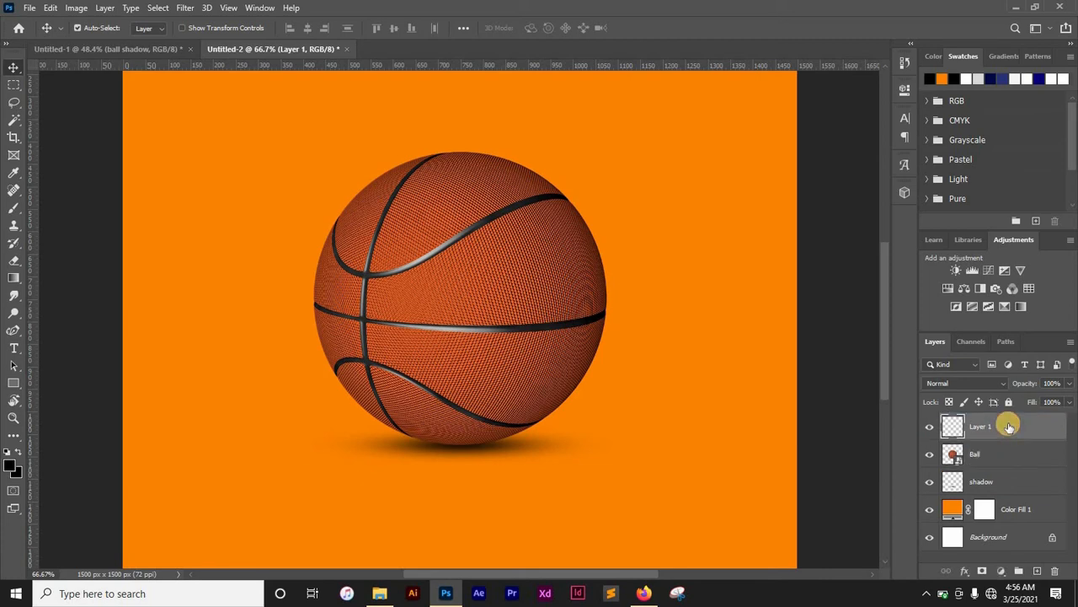
double_click(979, 426)
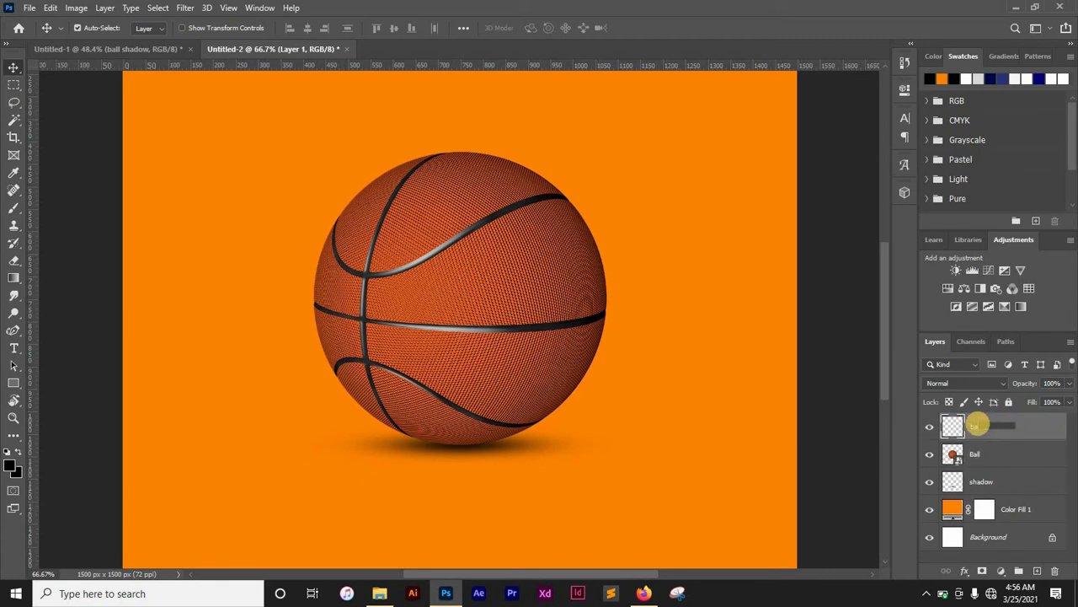
text(ball shadow)
key(Return)
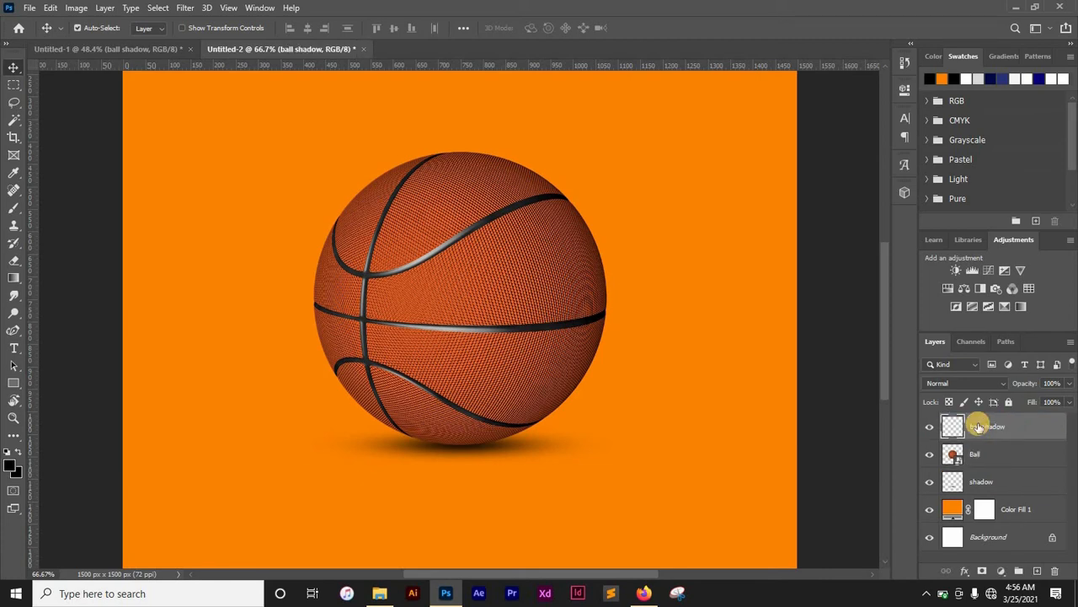
alt+click(1055, 437)
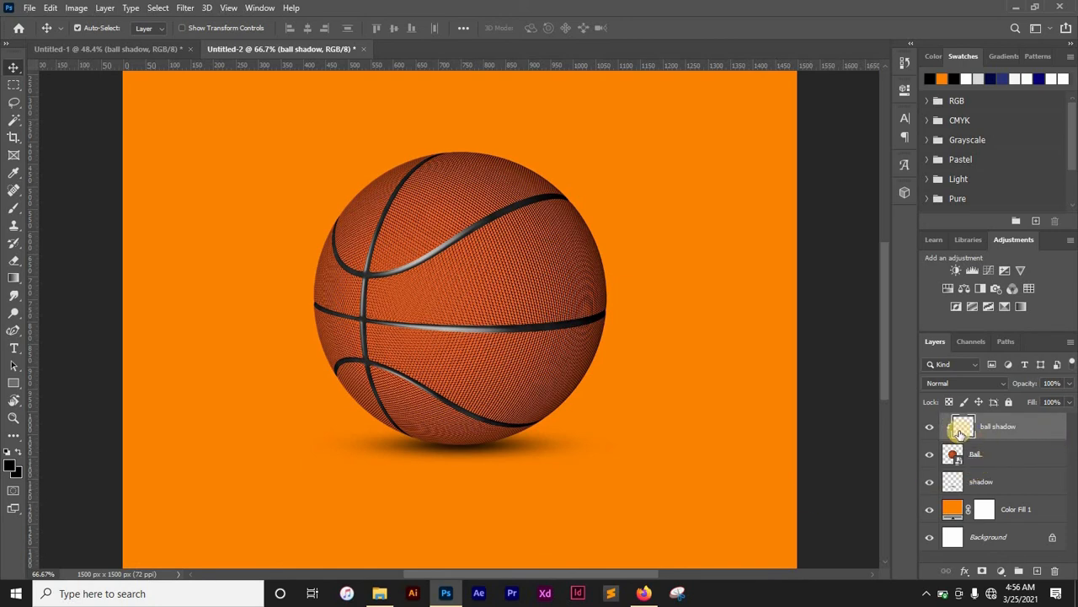
- With a 35 px black brush, paint along the ball's lower edge on the ball shadow layer
key(b)
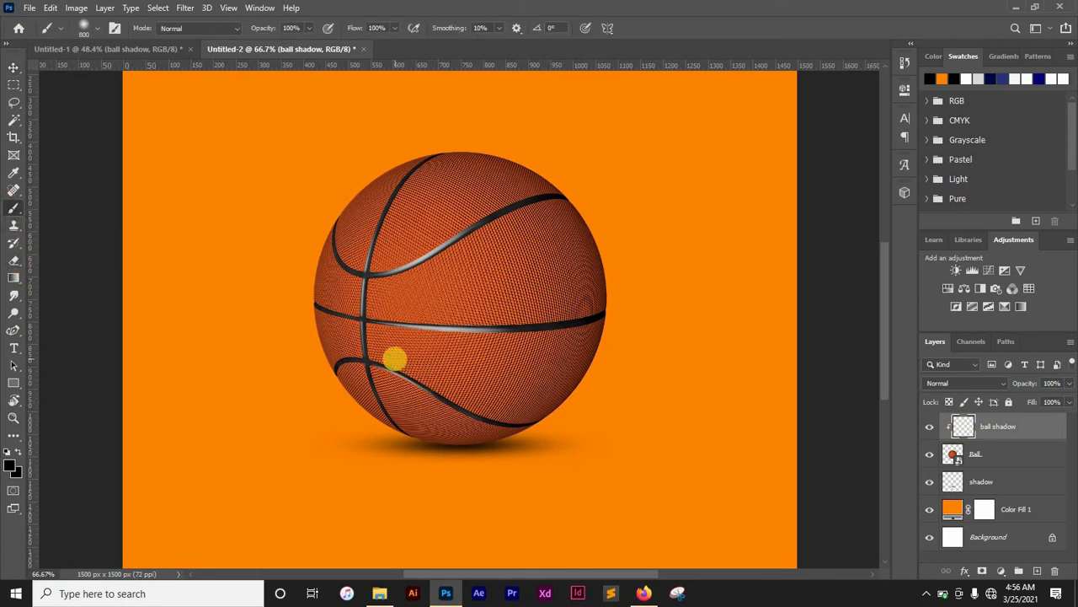
key(bracketleft)
key(bracketleft)
key(bracketleft)
key(bracketleft)
key(bracketleft)
key(bracketleft)
key(bracketleft)
key(bracketleft)
key(bracketleft)
key(bracketleft)
key(bracketleft)
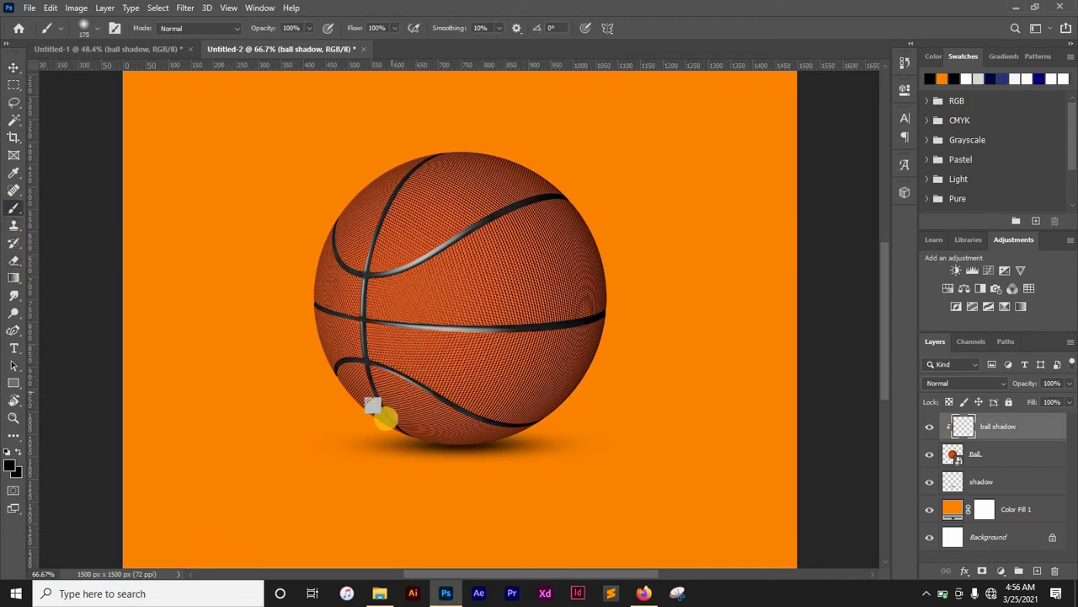
key(bracketleft)
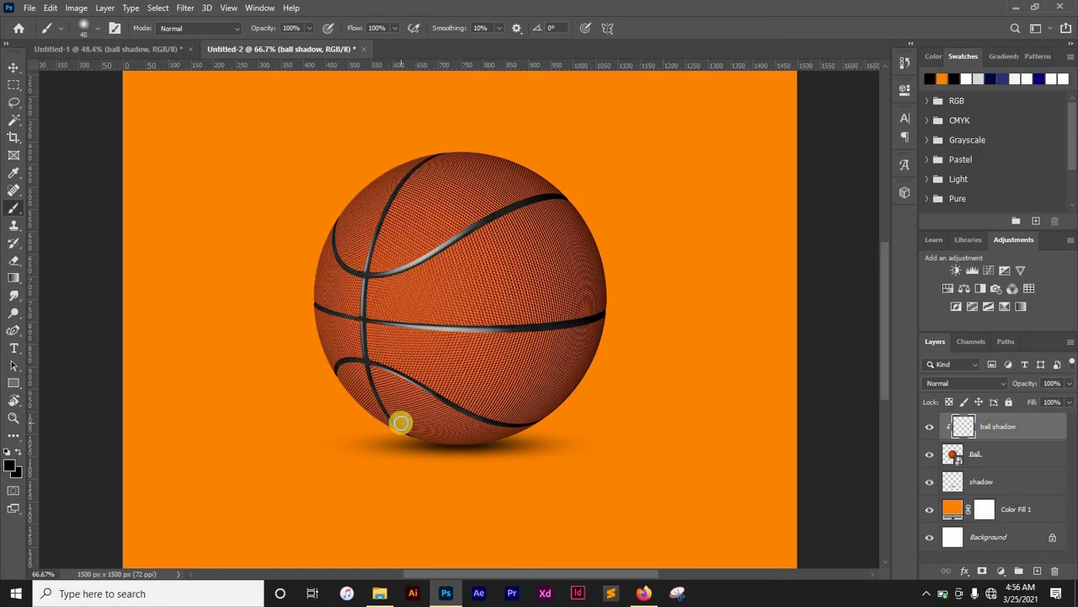
key(ctrl+plus)
key(ctrl+plus)
key(ctrl+plus)
scroll(497, 378, down, 3)
drag(469, 393, 510, 301)
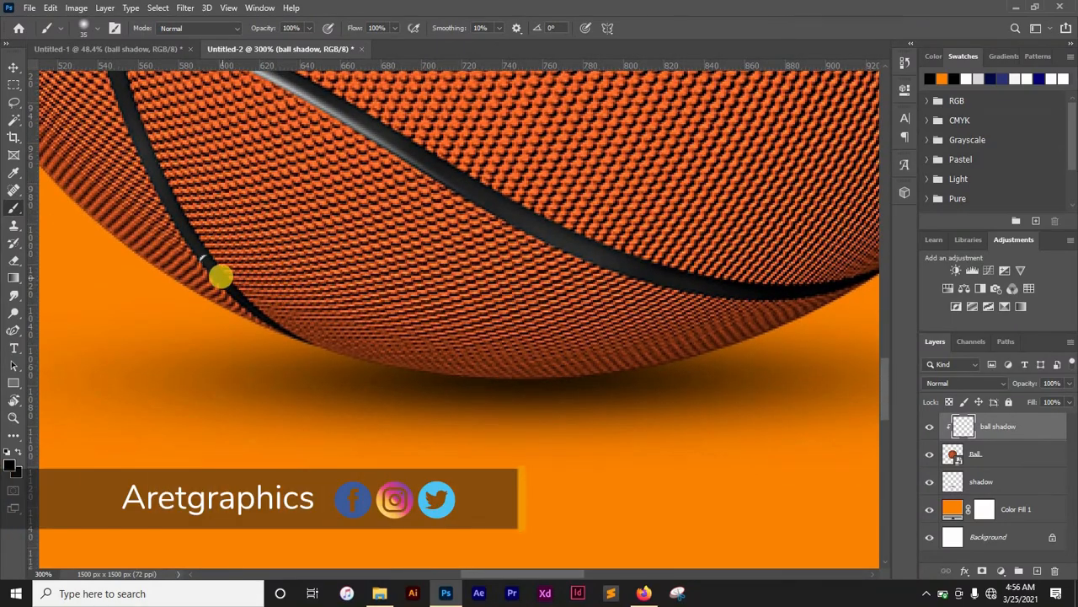
mouse_move(215, 275)
mouse_down()
mouse_move(289, 313)
mouse_move(245, 299)
mouse_move(407, 352)
mouse_move(551, 359)
mouse_move(679, 354)
mouse_move(861, 288)
mouse_move(864, 277)
mouse_move(655, 334)
mouse_move(414, 340)
mouse_move(298, 318)
mouse_move(568, 347)
mouse_move(672, 321)
mouse_up()
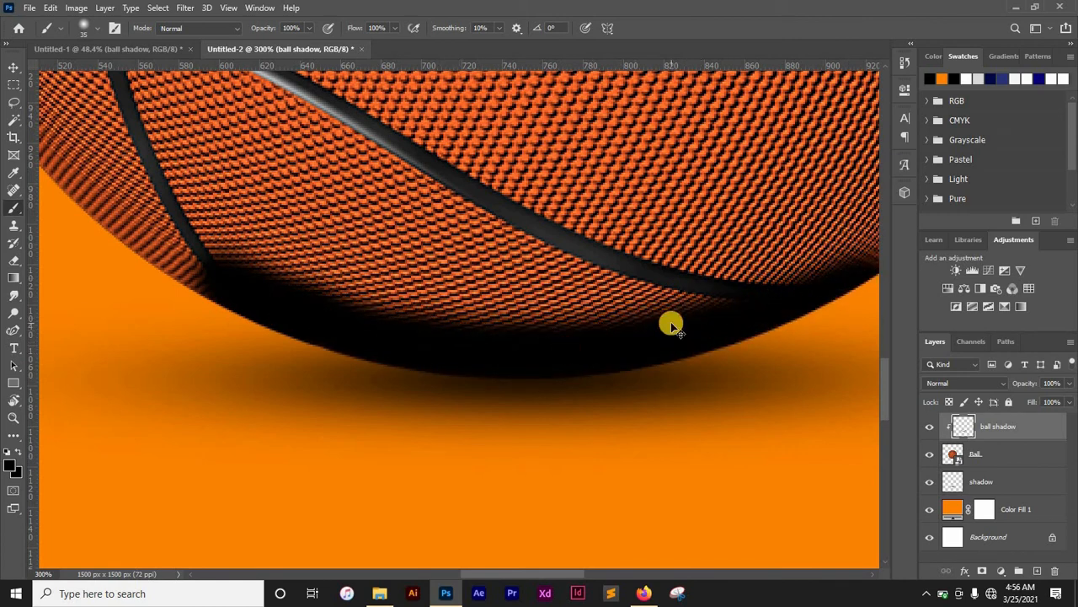
- Set the ball shadow layer's blend mode to Multiply and its fill to 8%
key(ctrl+minus)
key(ctrl+minus)
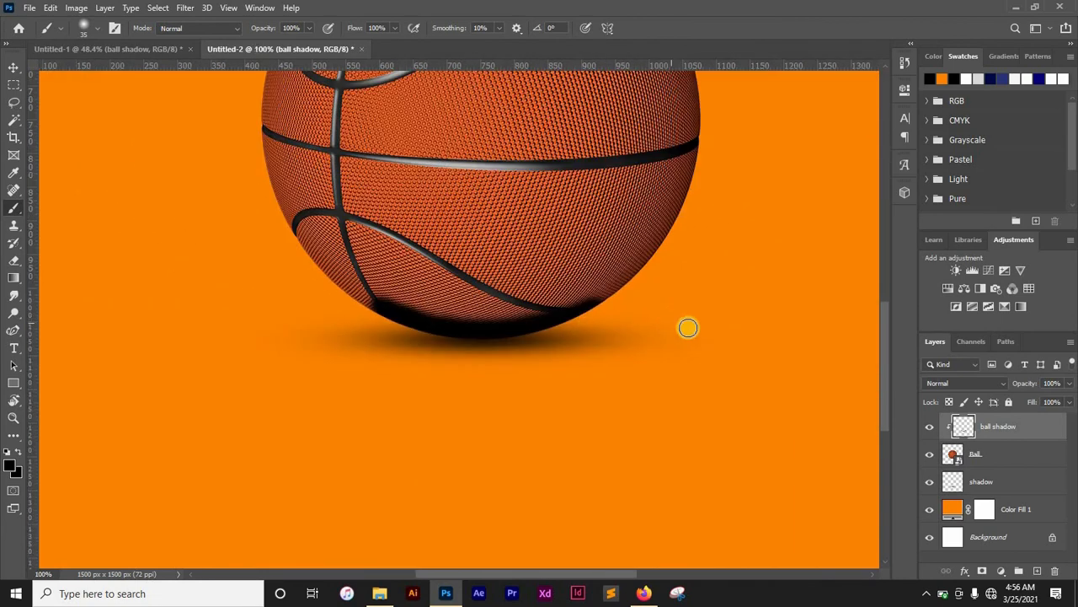
click(1002, 381)
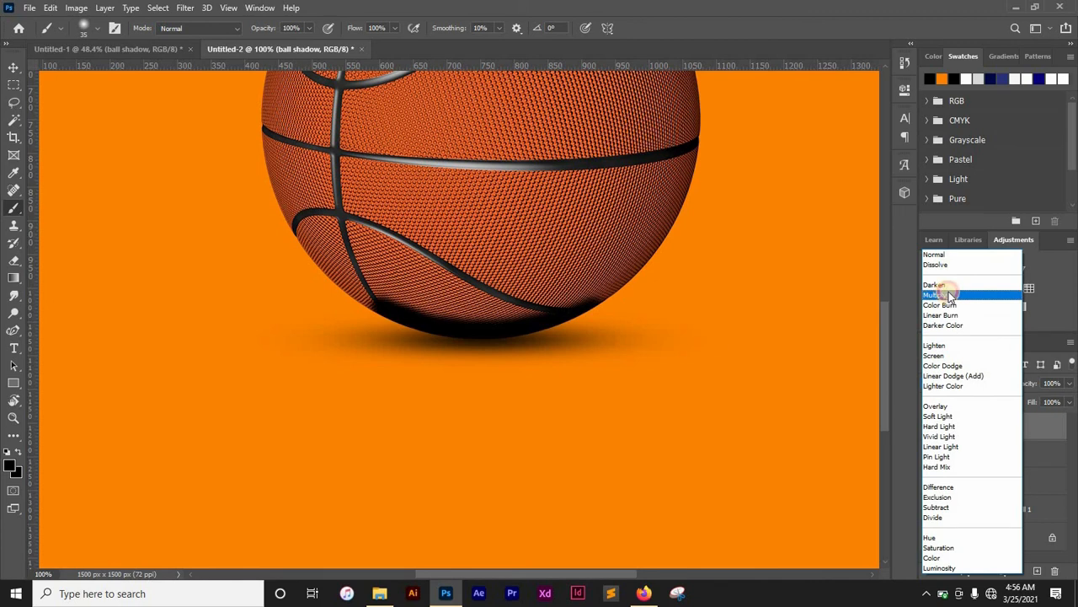
click(939, 295)
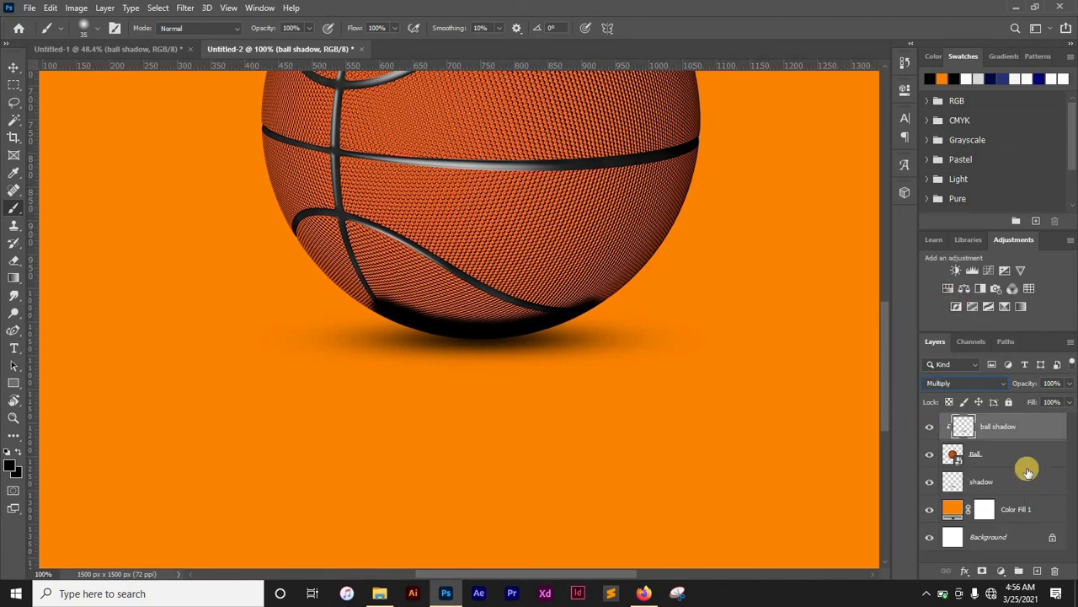
click(1068, 383)
drag(1020, 422, 1010, 417)
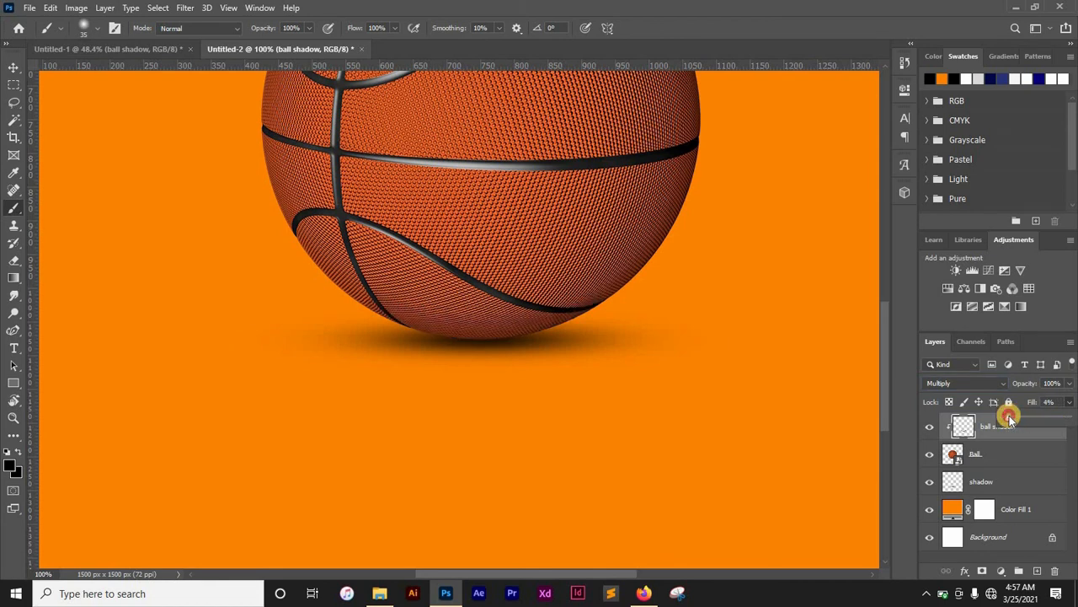
click(1010, 419)
click(1010, 419)
drag(1009, 419, 1013, 418)
key(ctrl+minus)
key(ctrl+minus)
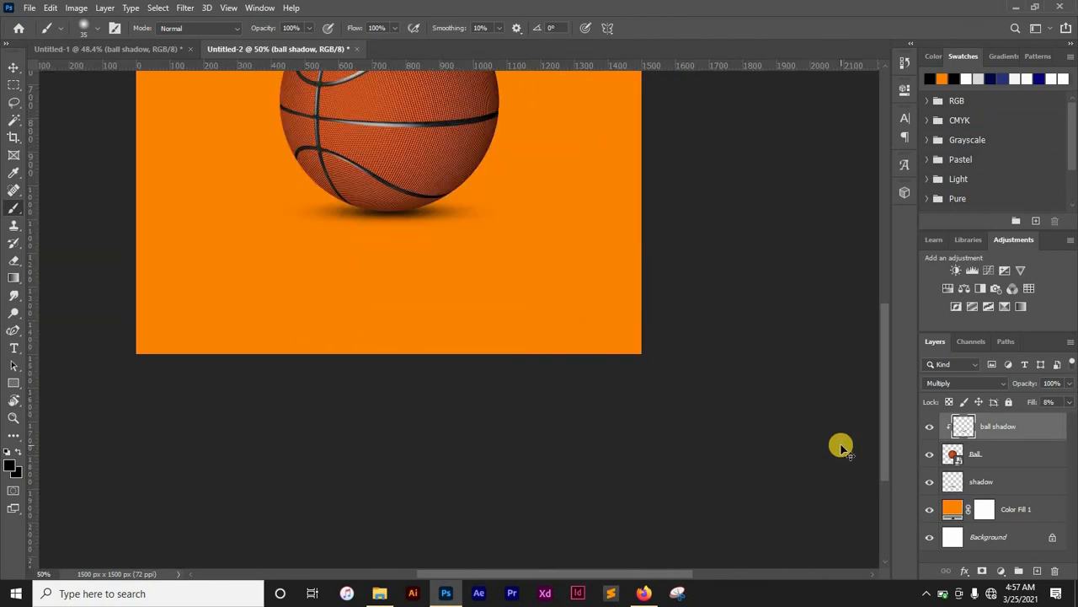
- Toggle the shadow and ball shadow layers off and on to compare the result
drag(496, 266, 574, 441)
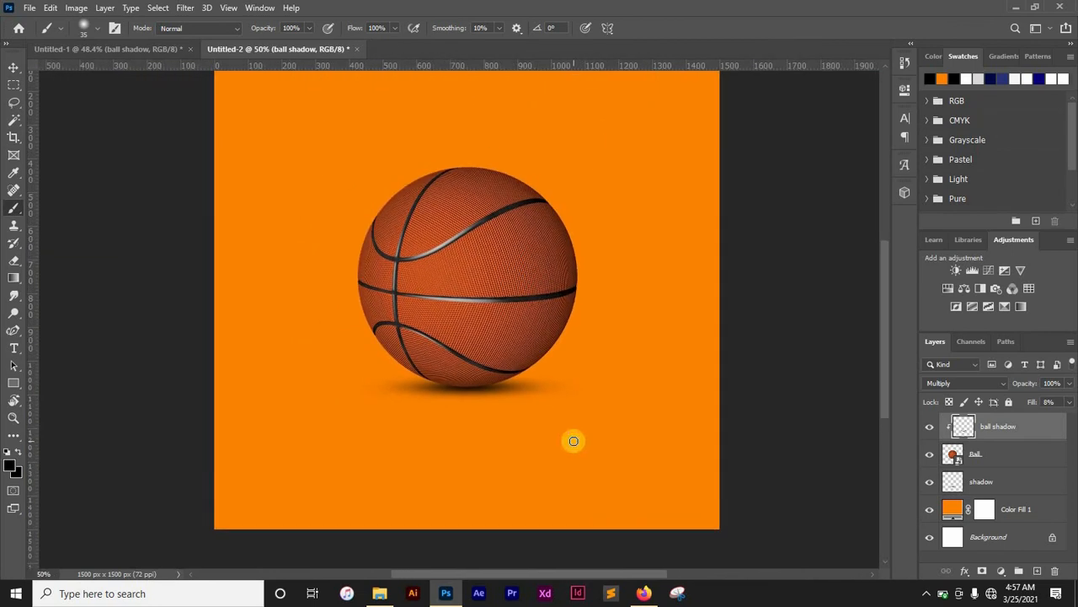
key(ctrl+minus)
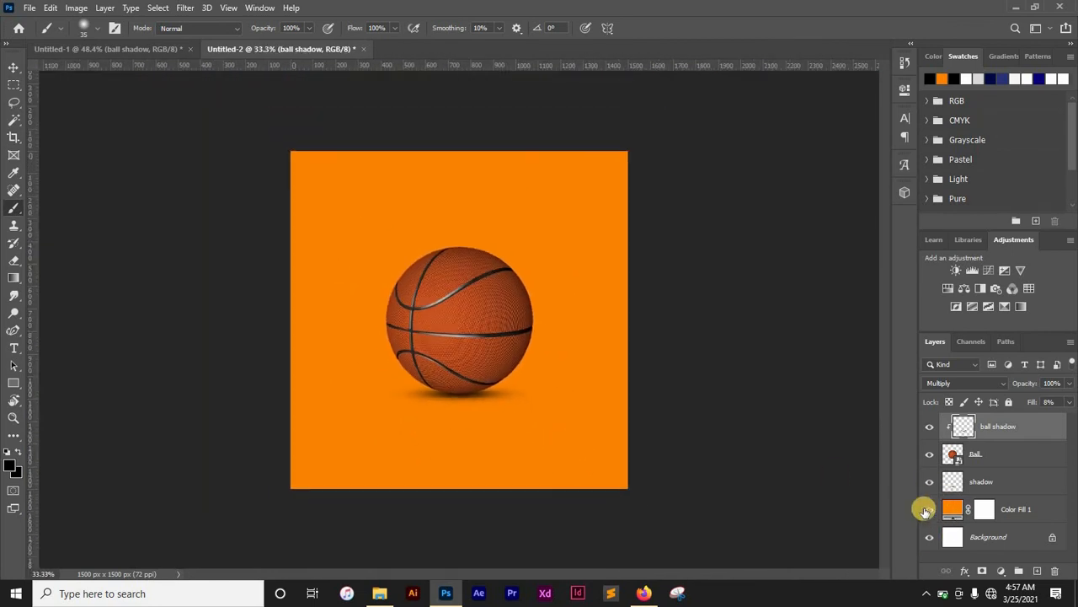
click(930, 481)
click(929, 427)
click(929, 481)
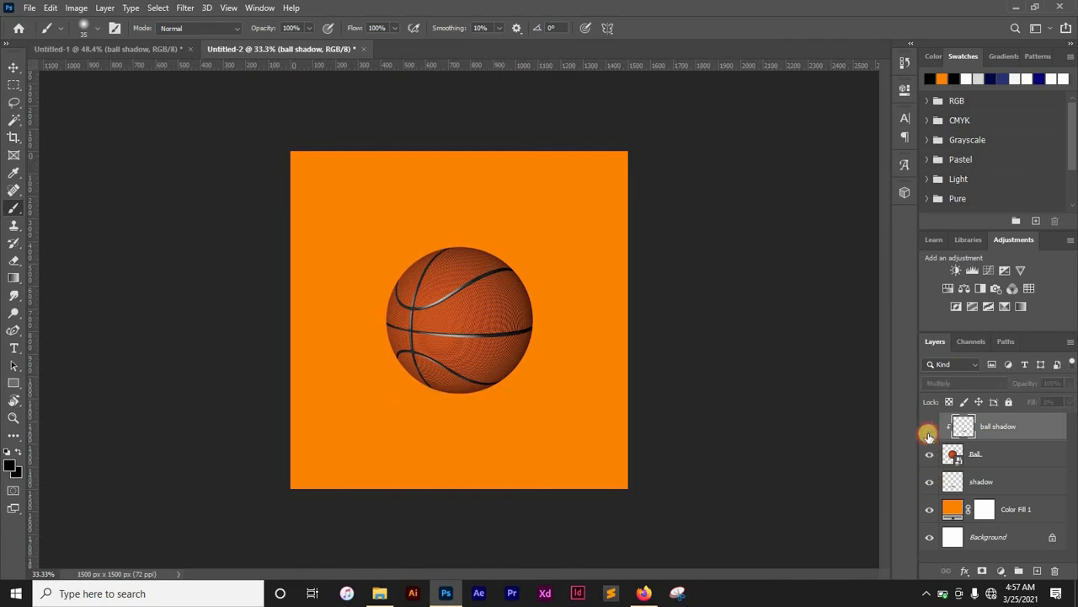
click(928, 426)
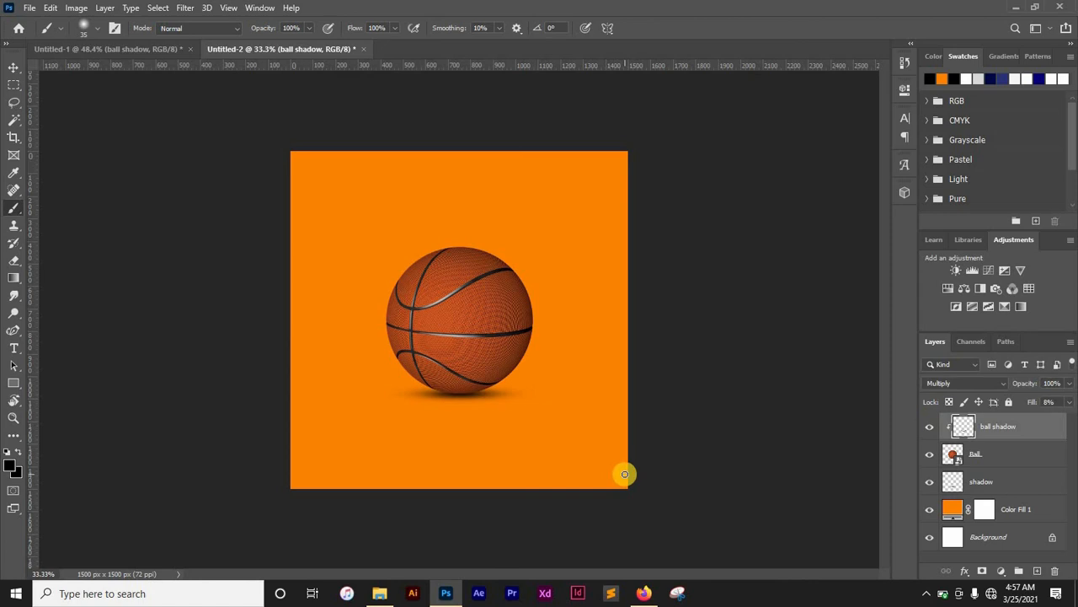